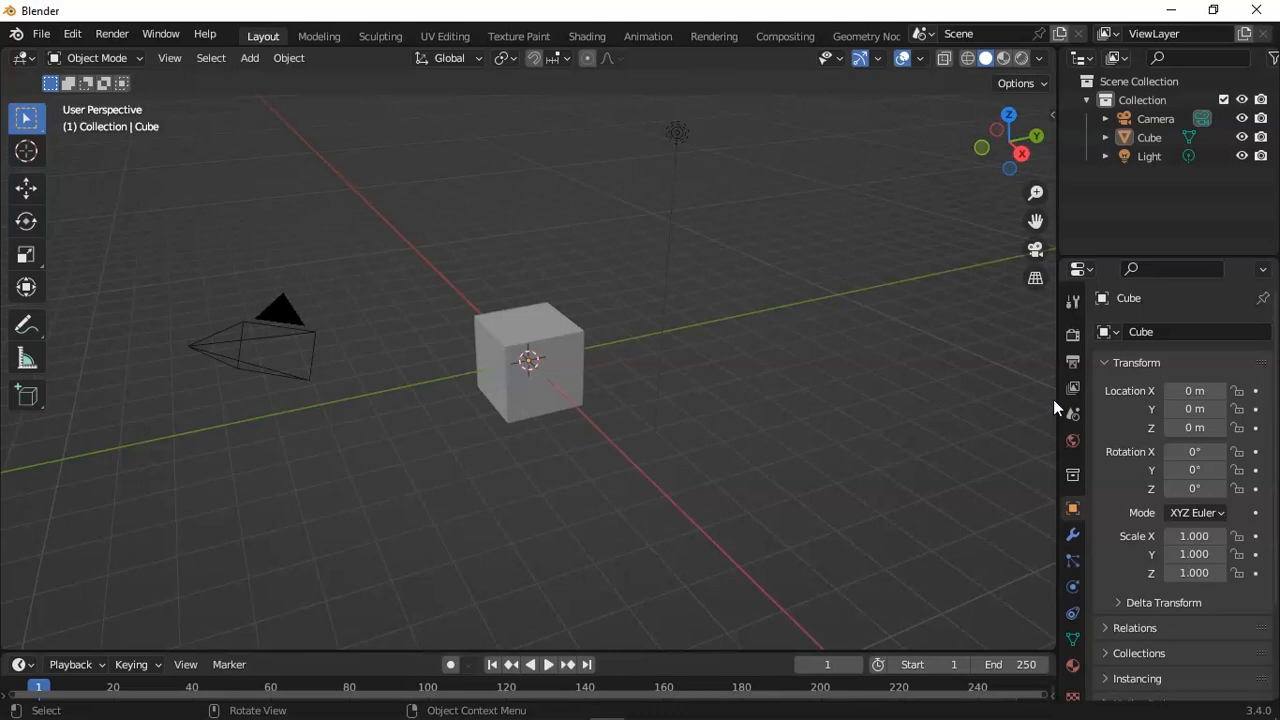
# - Delete all default objects, the camera, cube and light, from the scene
pyautogui.click(1120, 401)
pyautogui.press('a')
pyautogui.press('Delete')
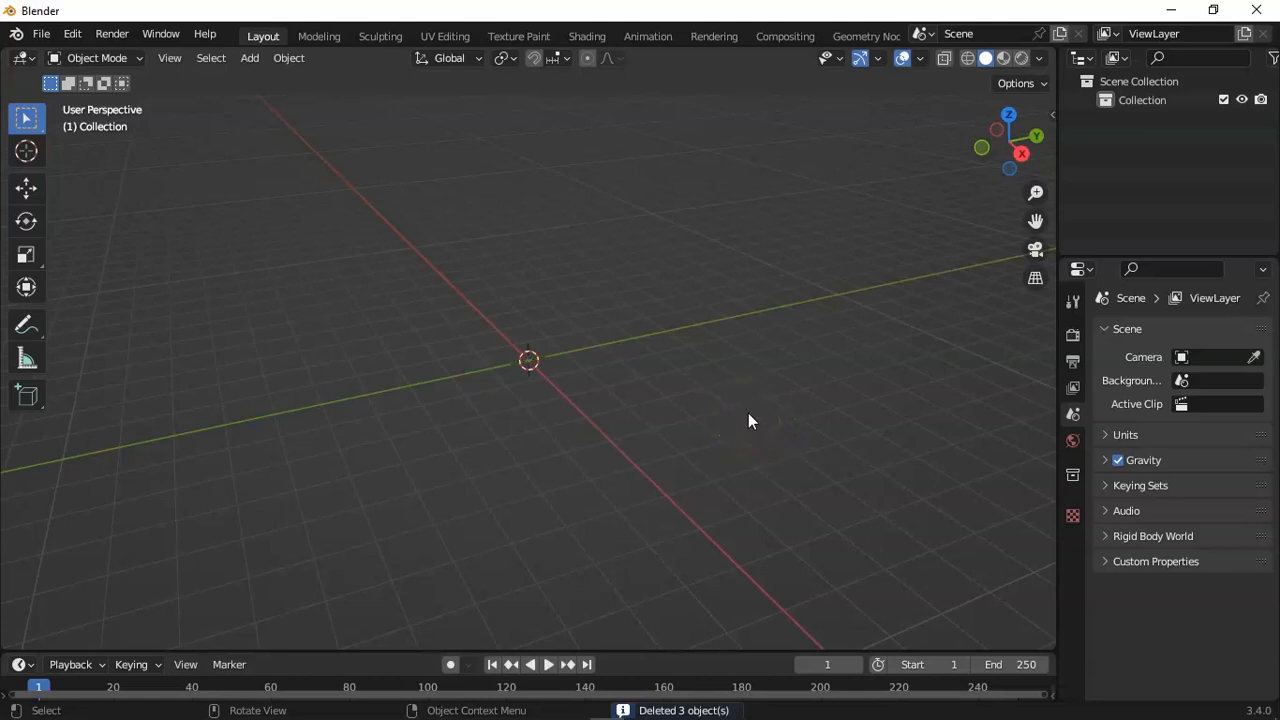
# - Add a UV sphere mesh at the scene origin
pyautogui.hotkey('shift', 'a')
pyautogui.click(748, 352)
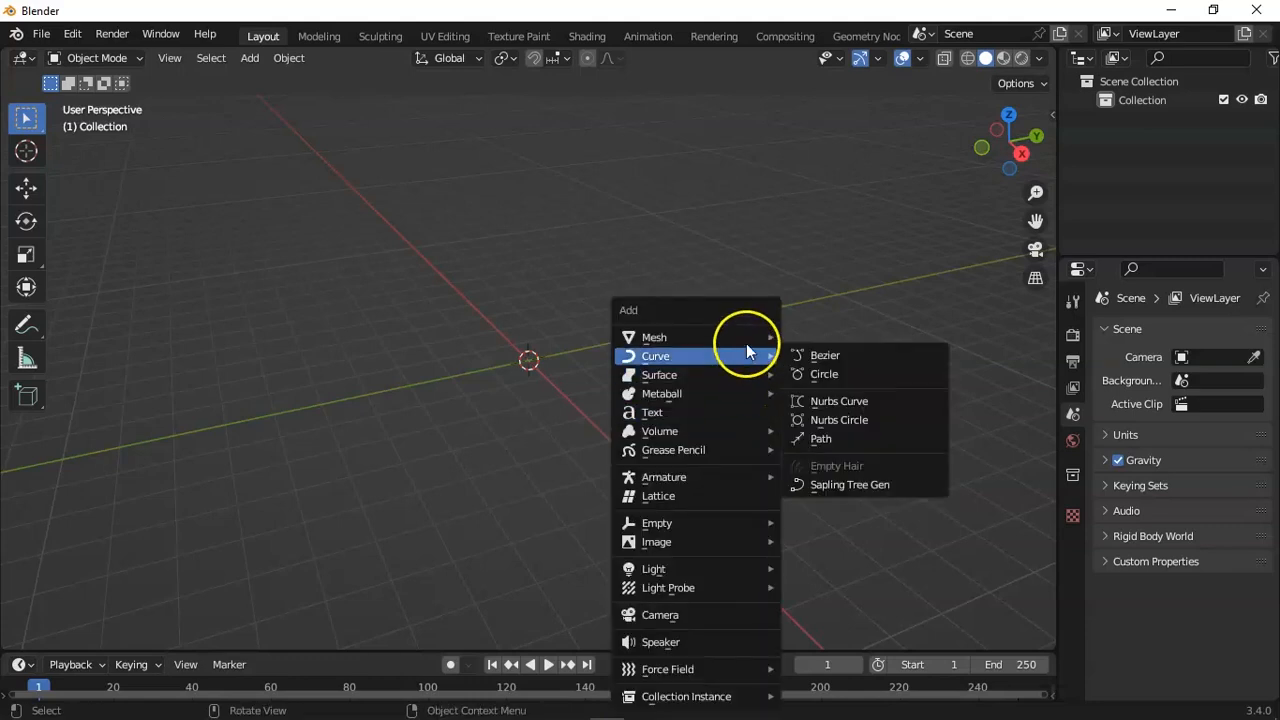
pyautogui.moveTo(746, 340)
pyautogui.click(850, 392)
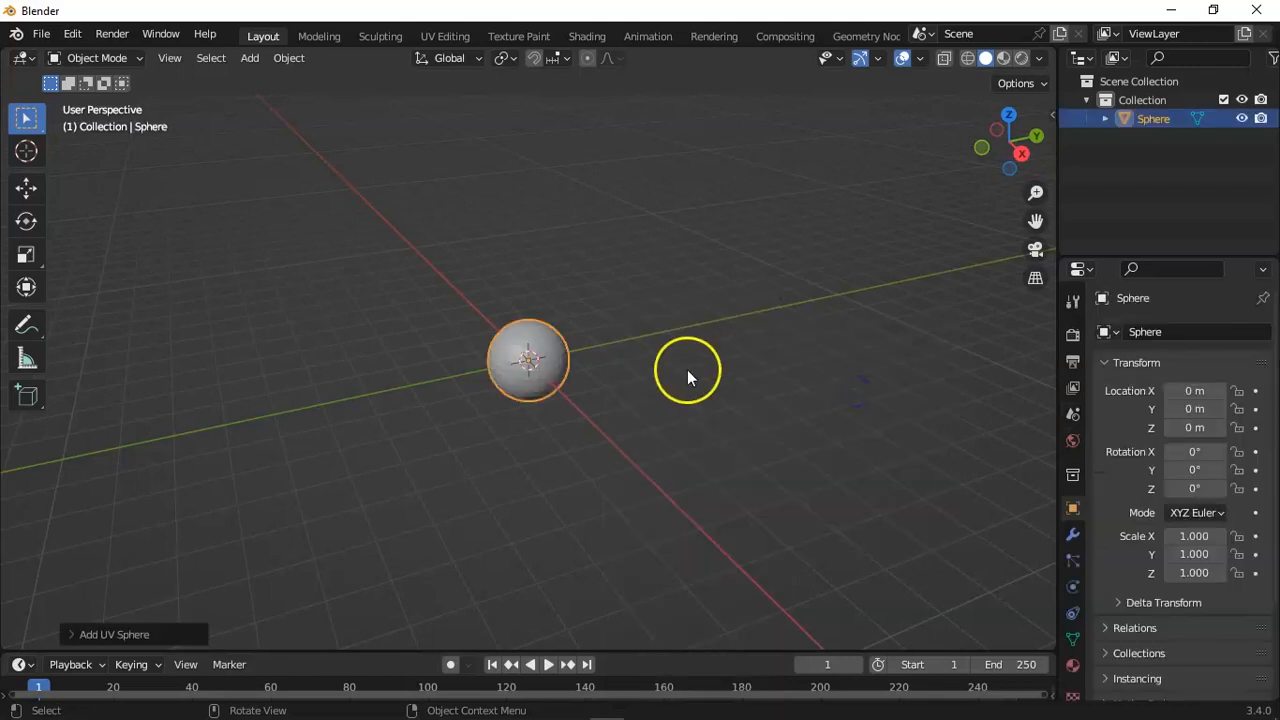
pyautogui.scroll(4, 742, 347)
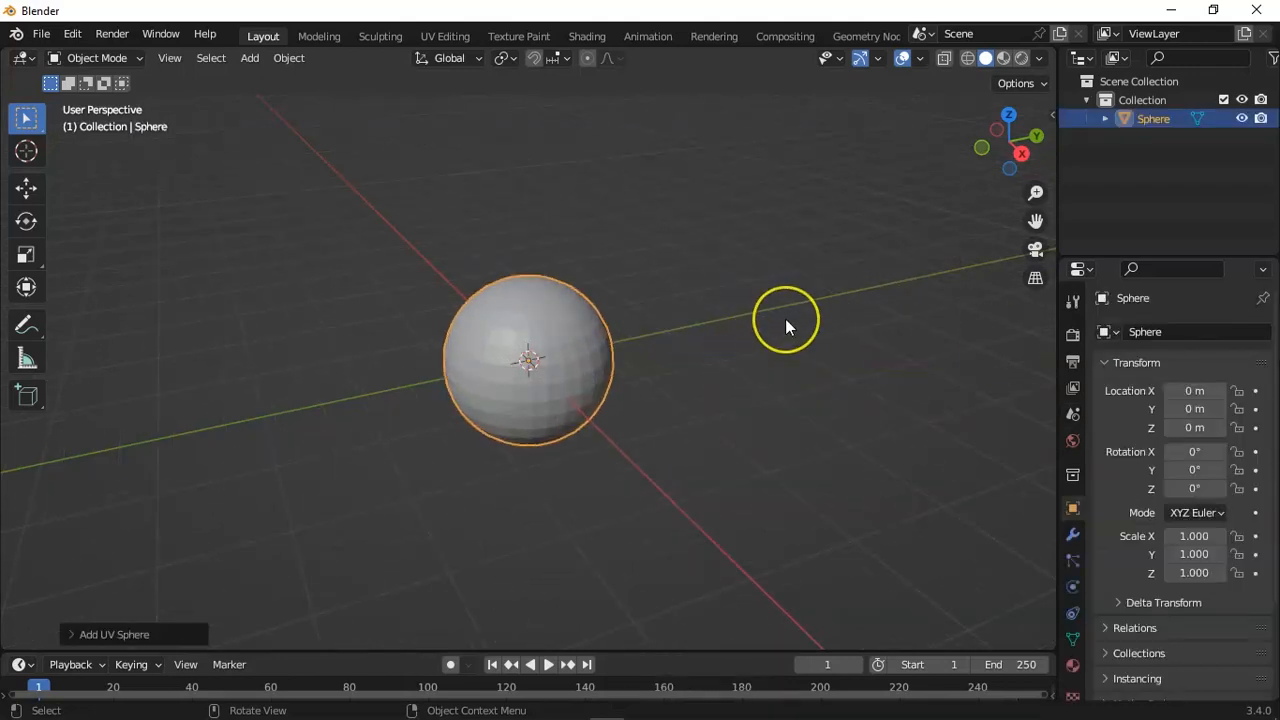
# - Subdivide the sphere's entire mesh twice in Edit Mode
pyautogui.press('Tab')
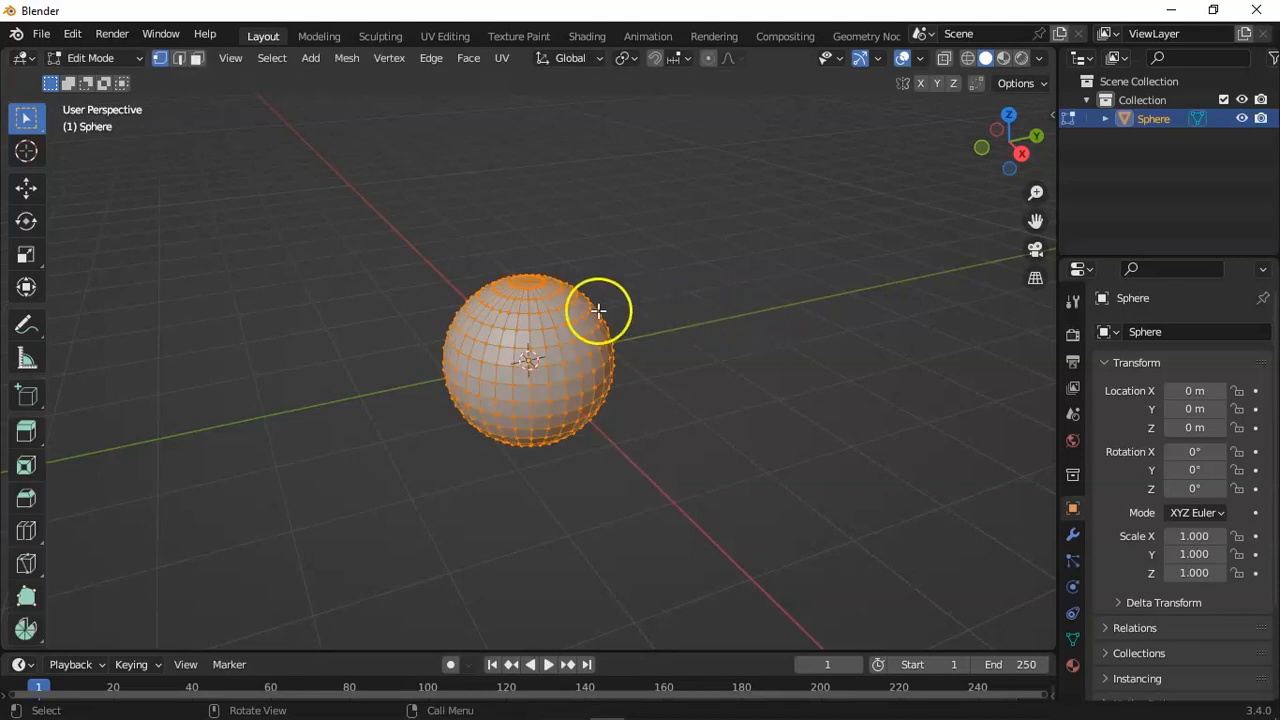
pyautogui.rightClick(569, 324)
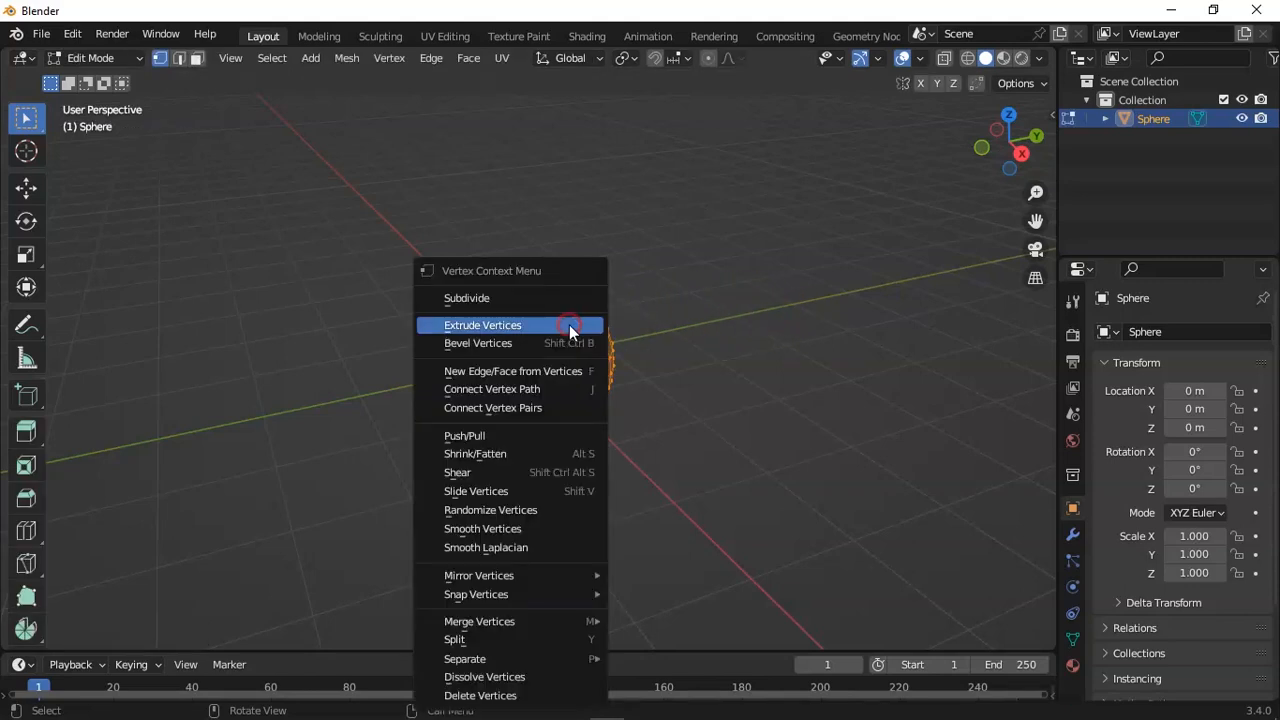
pyautogui.click(520, 297)
pyautogui.rightClick(530, 341)
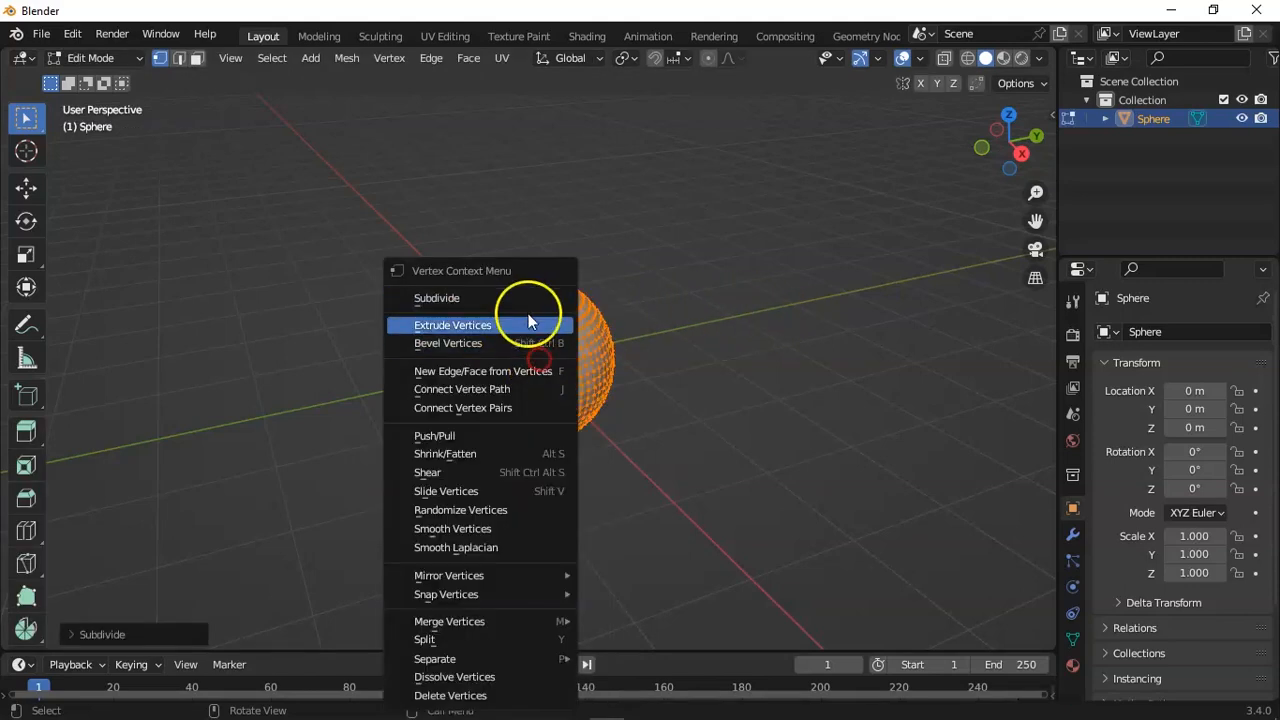
pyautogui.click(529, 305)
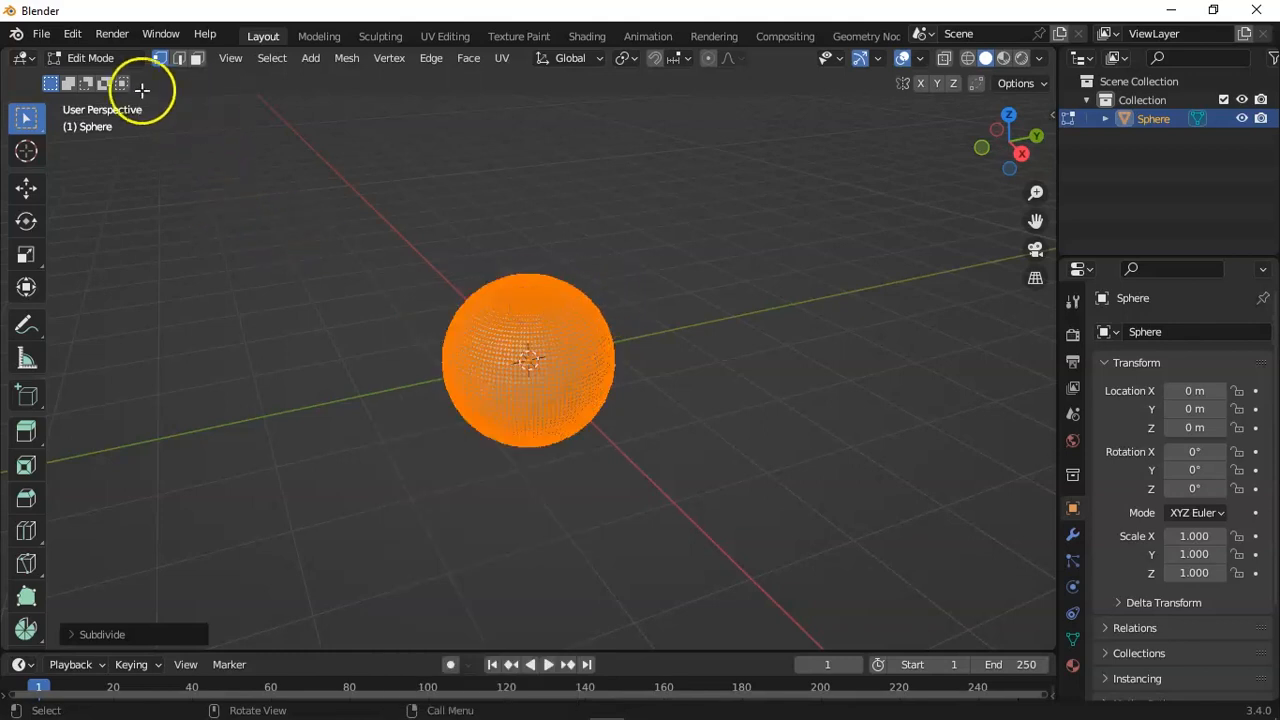
pyautogui.click(125, 57)
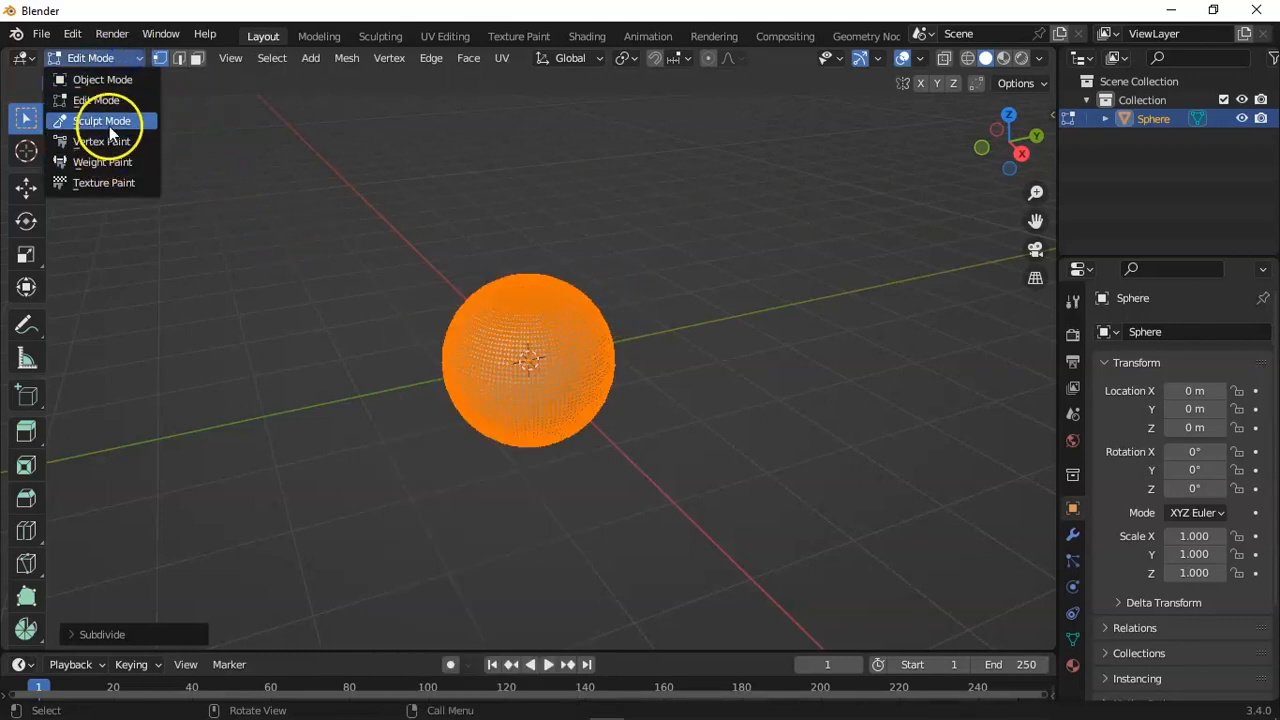
pyautogui.click(109, 121)
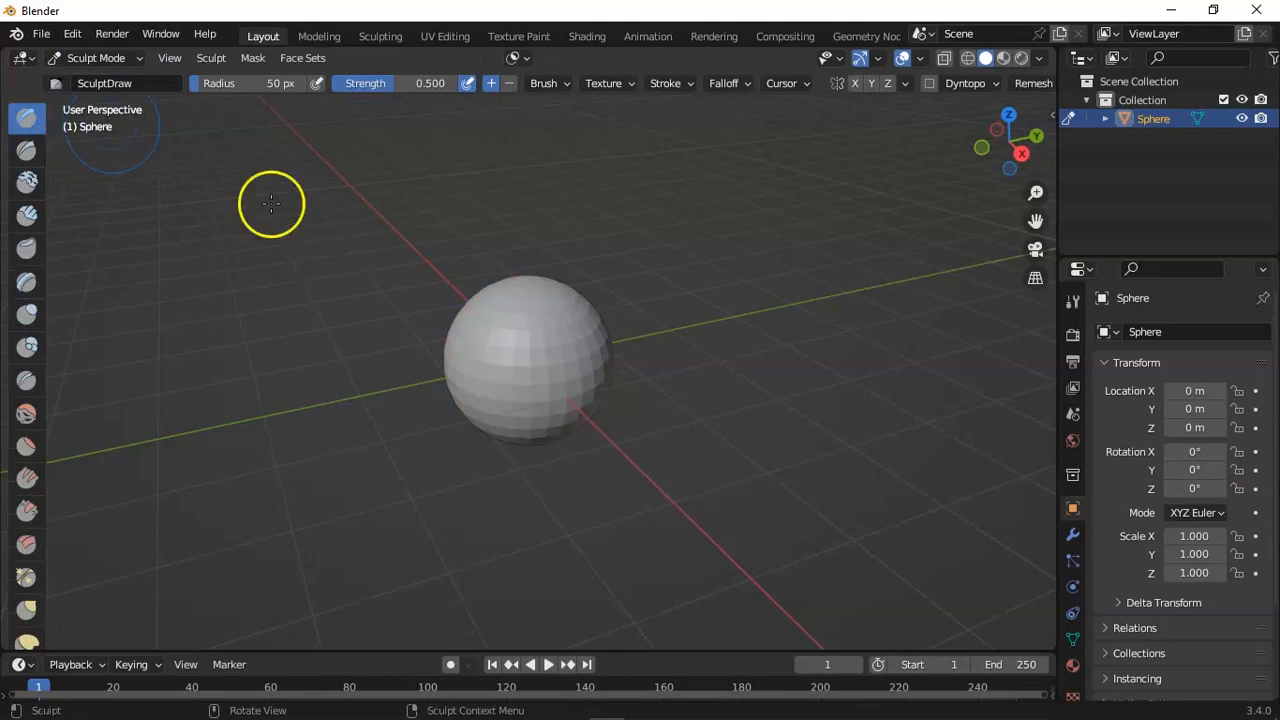
pyautogui.moveTo(1004, 140); pyautogui.dragTo(537, 149)
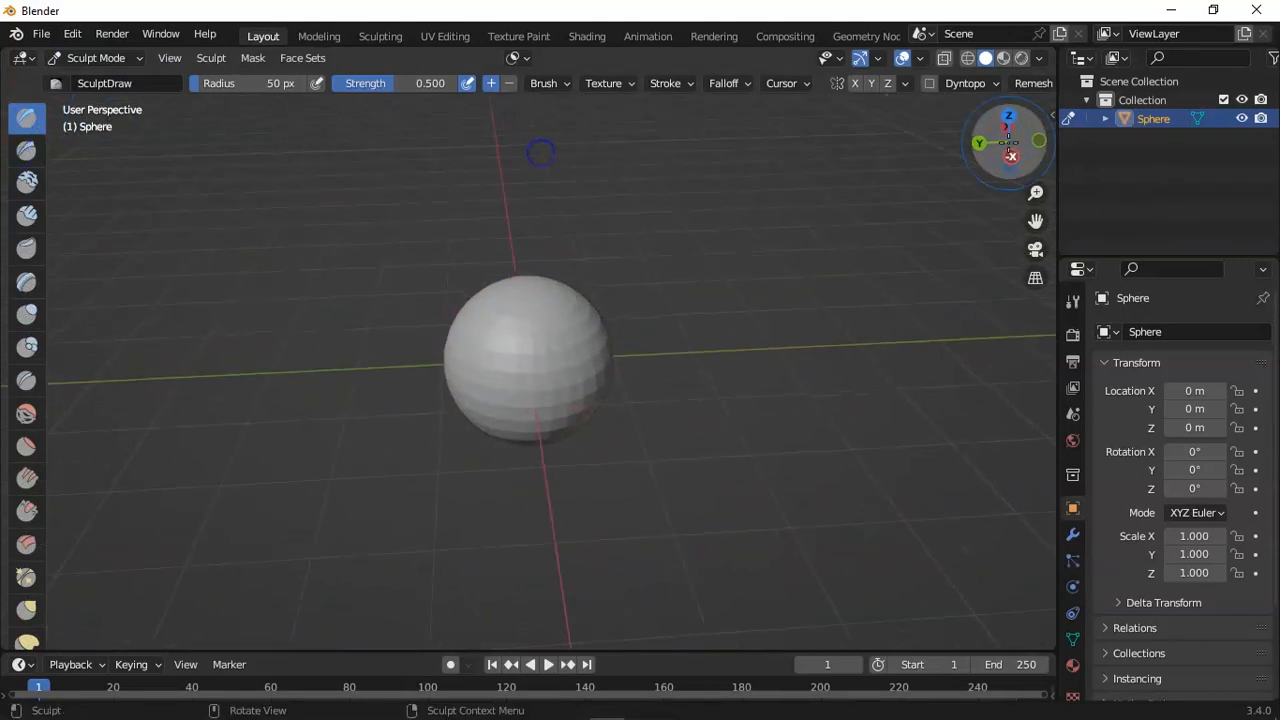
# - Return to Object Mode and apply Shade Smooth to the sphere
pyautogui.click(129, 63)
pyautogui.click(123, 76)
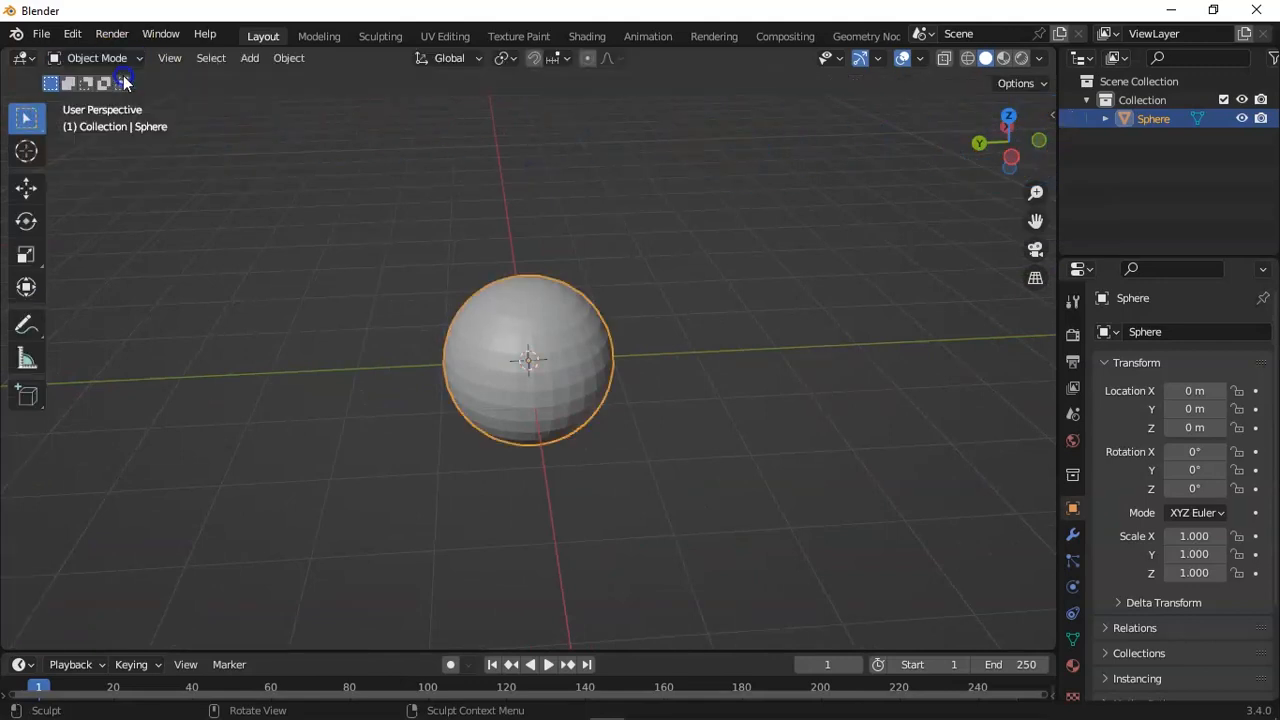
pyautogui.rightClick(532, 294)
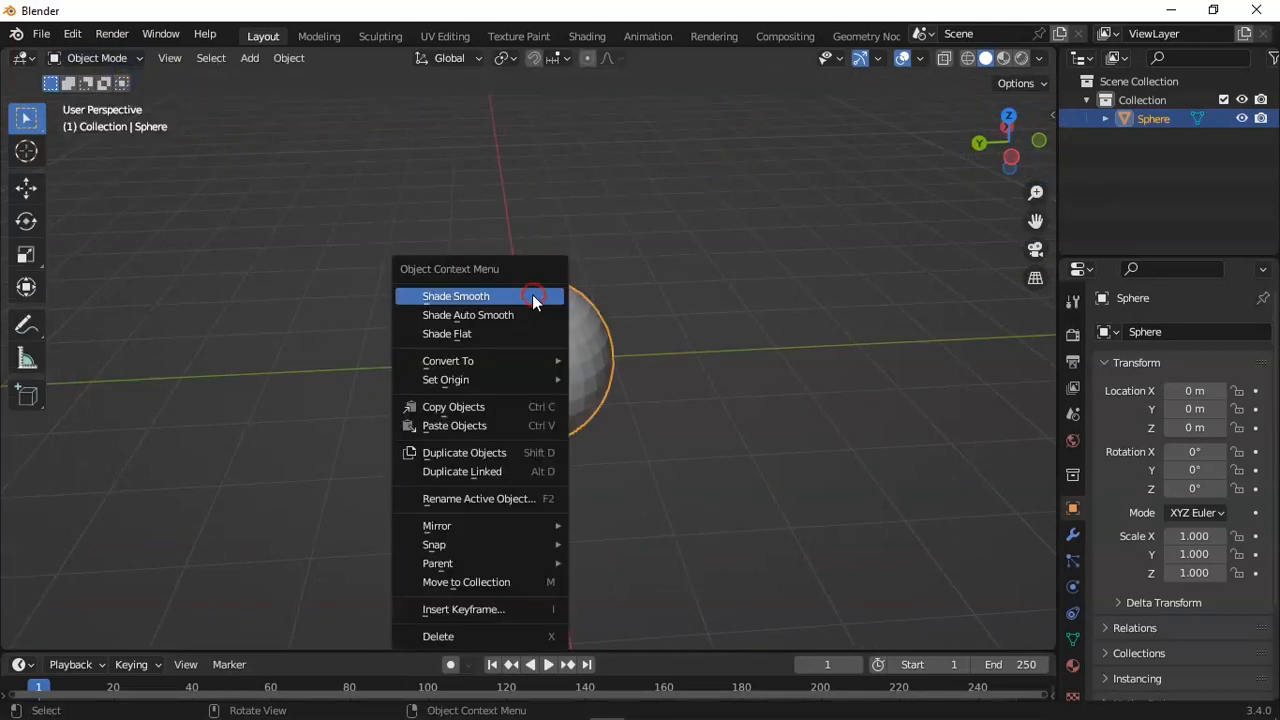
pyautogui.click(461, 297)
# - In Sculpt Mode, raise a rounded bump on one side of the sphere with the Draw brush
pyautogui.click(129, 57)
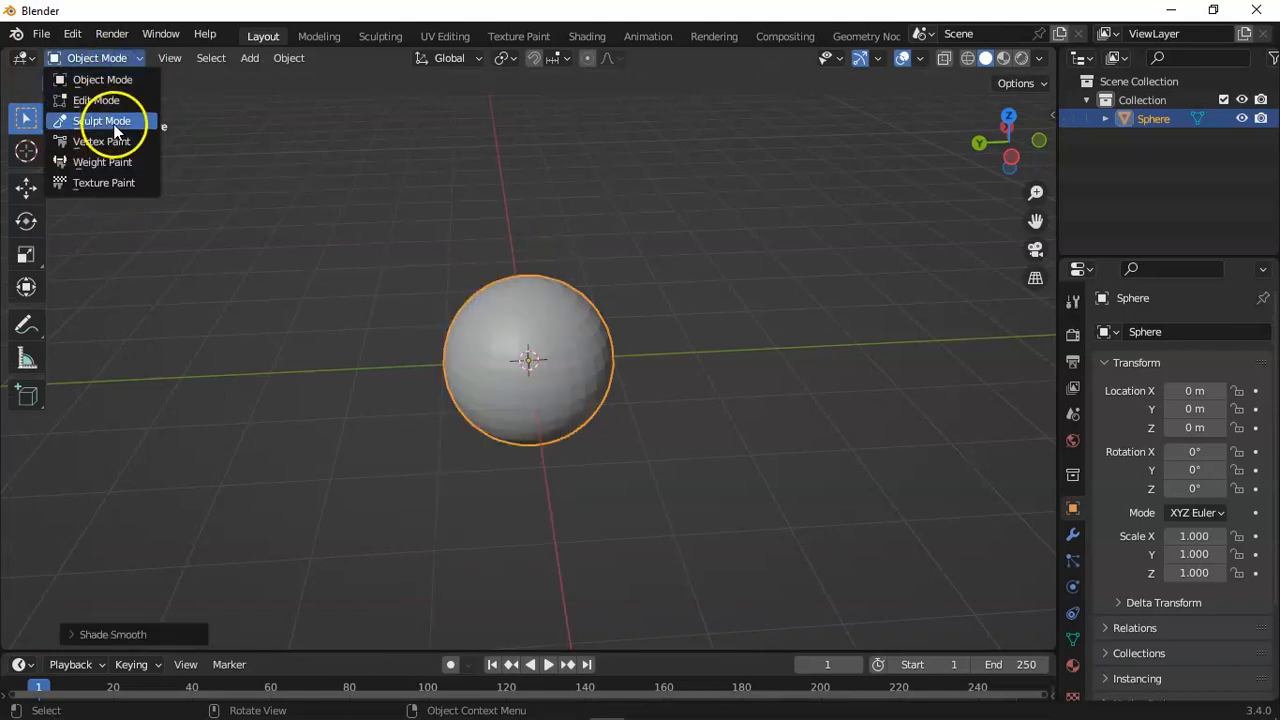
pyautogui.click(114, 132)
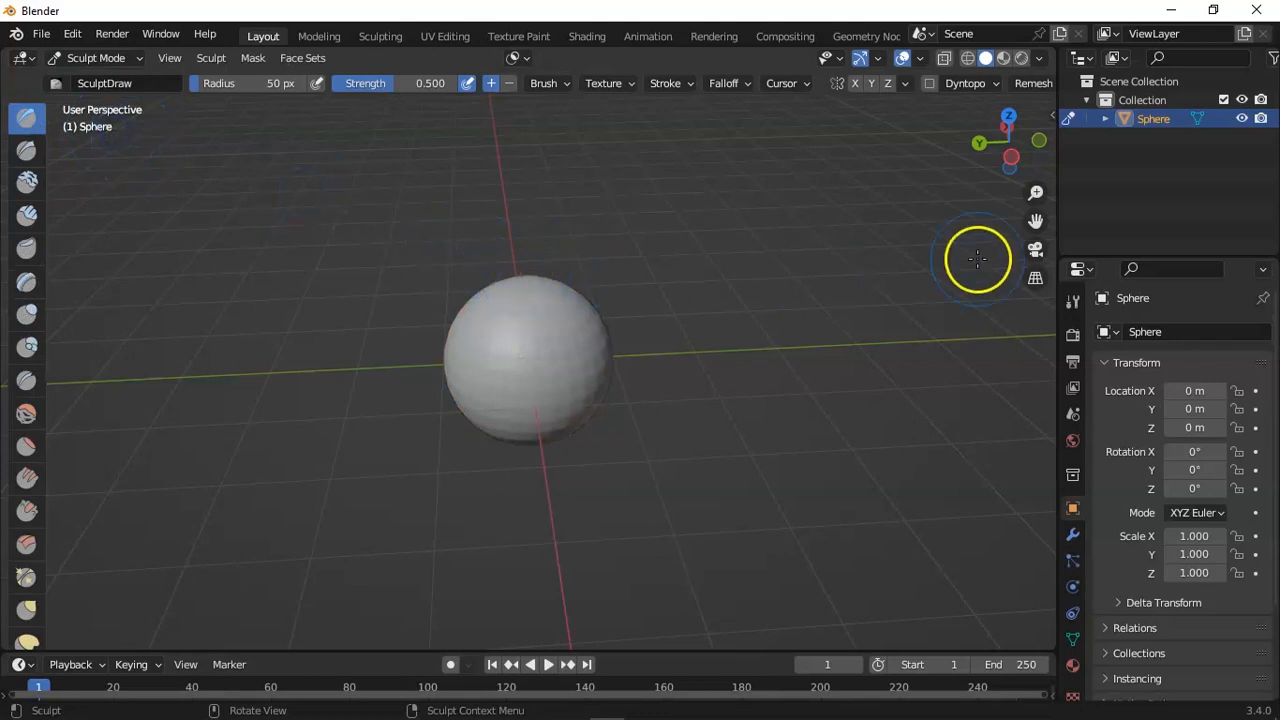
pyautogui.moveTo(996, 160); pyautogui.dragTo(149, 138)
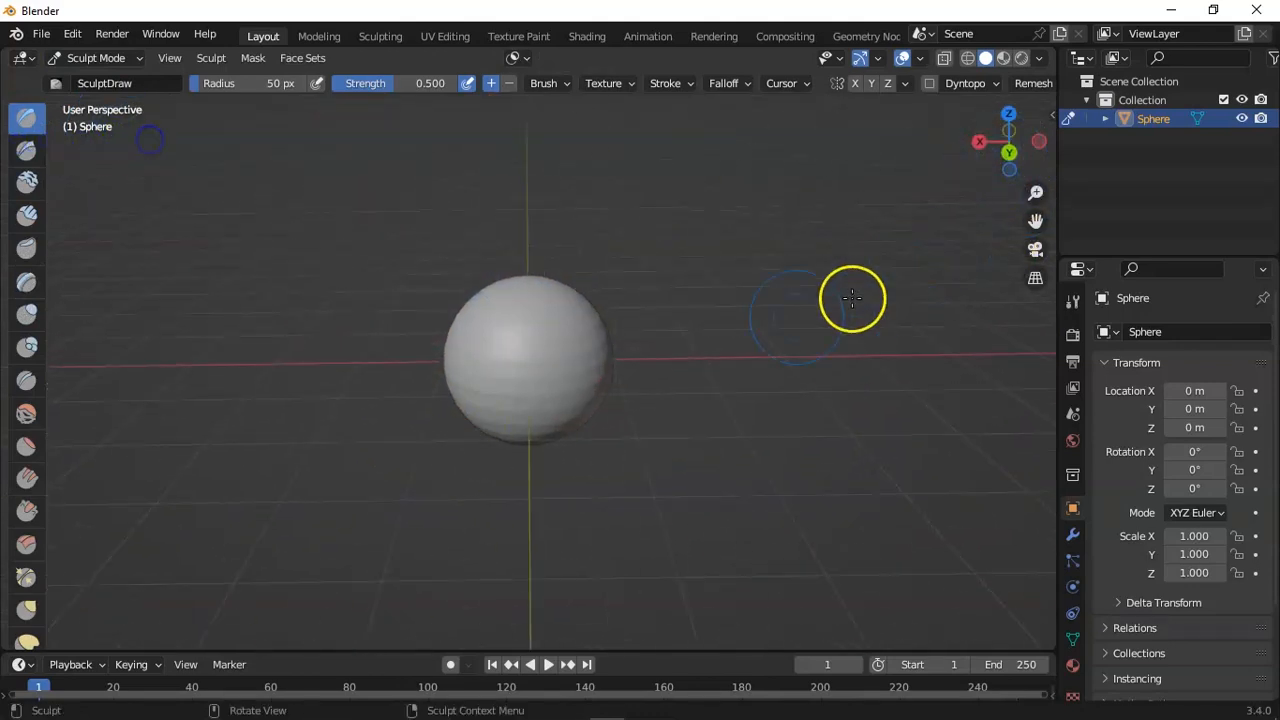
pyautogui.scroll(3, 780, 322)
pyautogui.moveTo(1035, 220); pyautogui.dragTo(1080, 222)
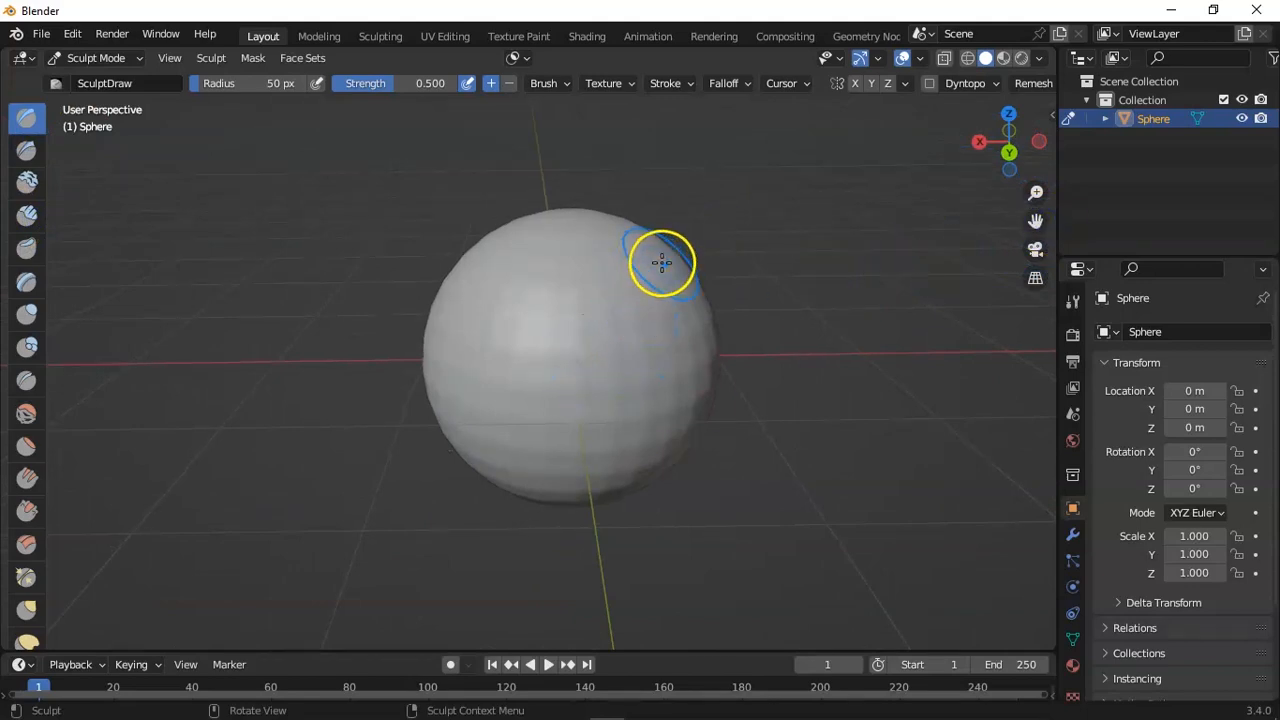
pyautogui.moveTo(664, 262)
pyautogui.mouseDown()
pyautogui.moveTo(686, 320)
pyautogui.moveTo(754, 374)
pyautogui.mouseUp()
pyautogui.moveTo(706, 286)
pyautogui.mouseDown()
pyautogui.moveTo(686, 286)
pyautogui.moveTo(687, 380)
pyautogui.mouseUp()
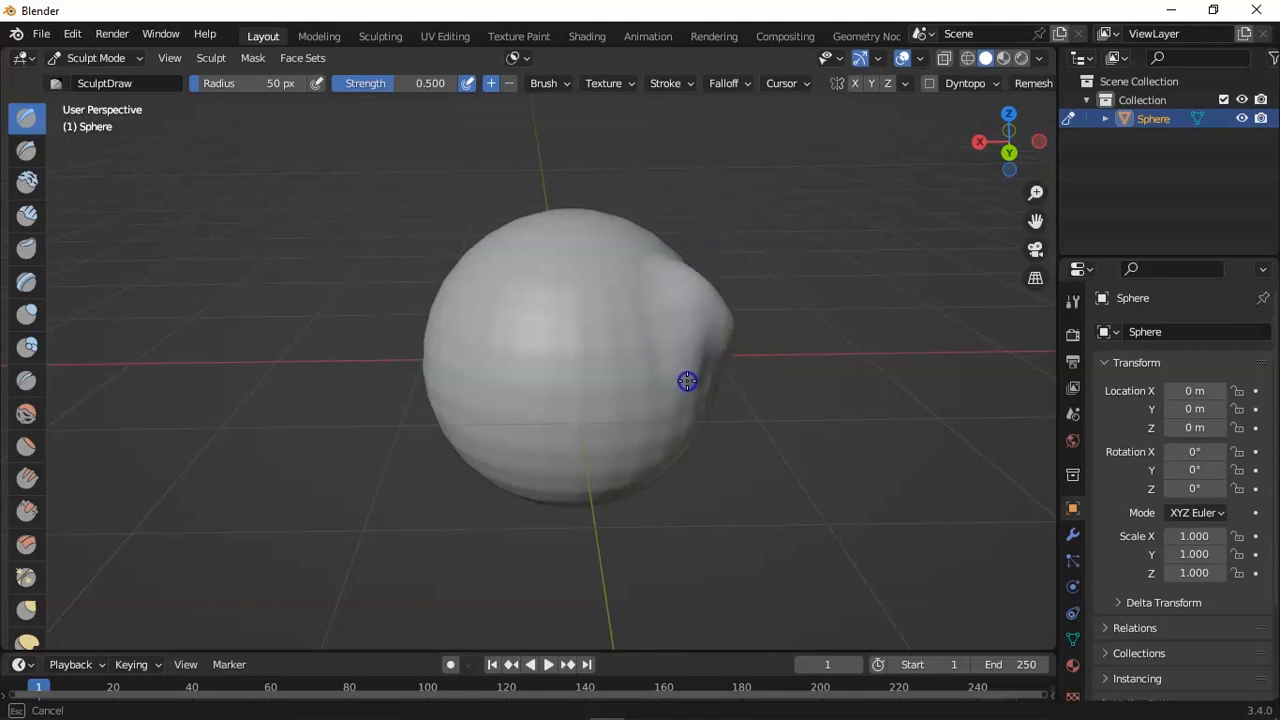
pyautogui.moveTo(687, 380); pyautogui.dragTo(693, 311)
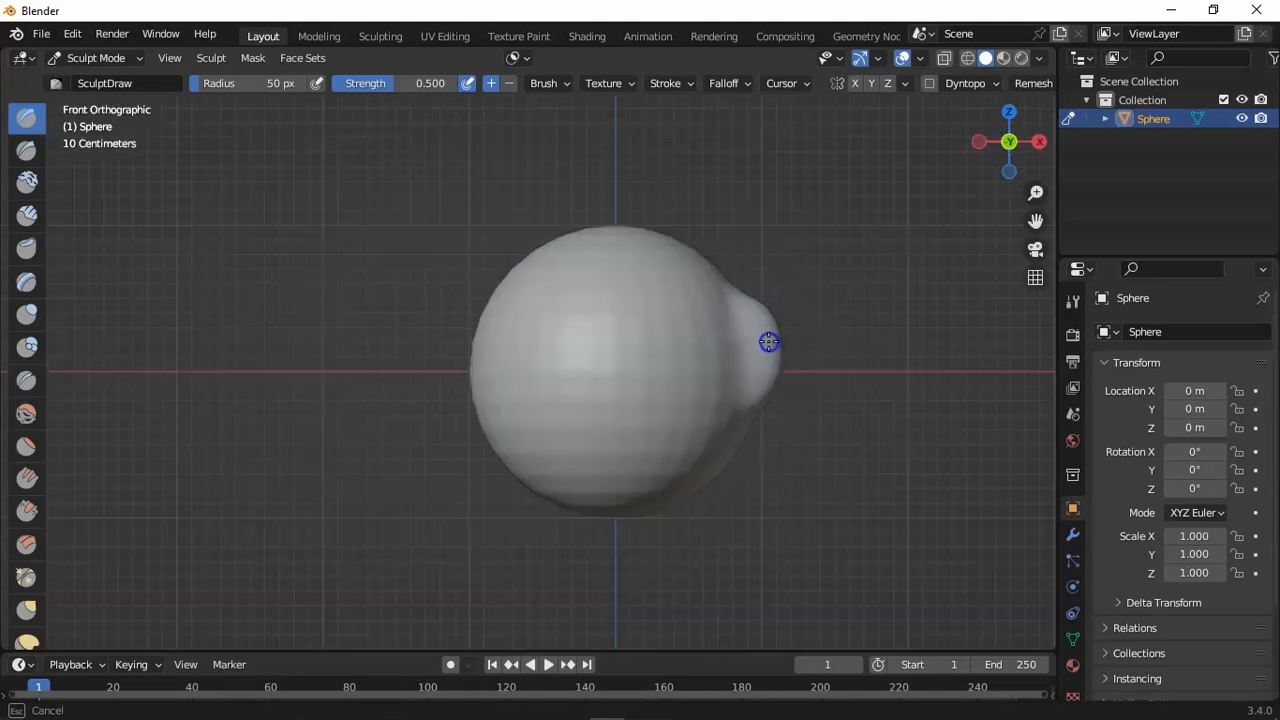
pyautogui.moveTo(768, 342); pyautogui.dragTo(771, 336)
# - Carve a hollow into the sculpted side bump with the Draw brush set to subtract
pyautogui.click(951, 200)
pyautogui.moveTo(976, 158); pyautogui.dragTo(968, 166)
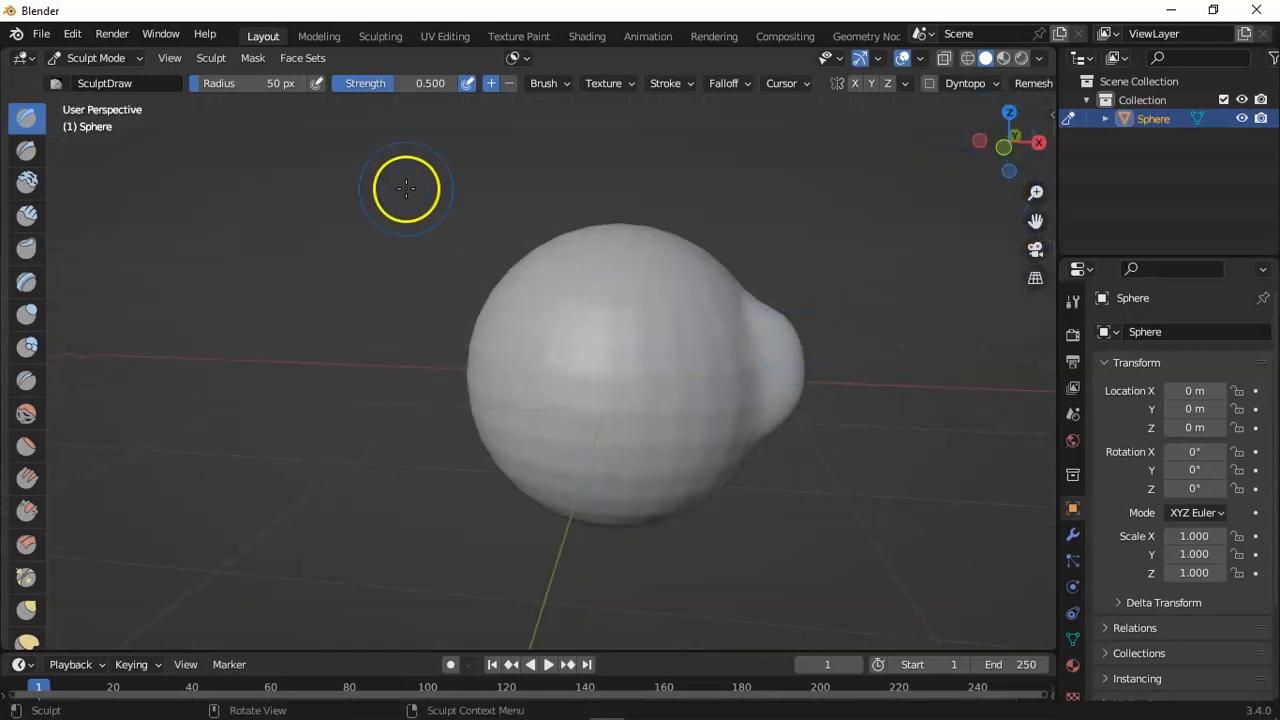
pyautogui.click(508, 83)
pyautogui.moveTo(780, 334)
pyautogui.mouseDown()
pyautogui.moveTo(803, 374)
pyautogui.moveTo(769, 334)
pyautogui.moveTo(760, 366)
pyautogui.moveTo(777, 400)
pyautogui.mouseUp()
pyautogui.moveTo(781, 373); pyautogui.dragTo(784, 363)
# - Set the Draw brush back to add, raise a bump on the sphere's opposite side and show the front view
pyautogui.click(489, 86)
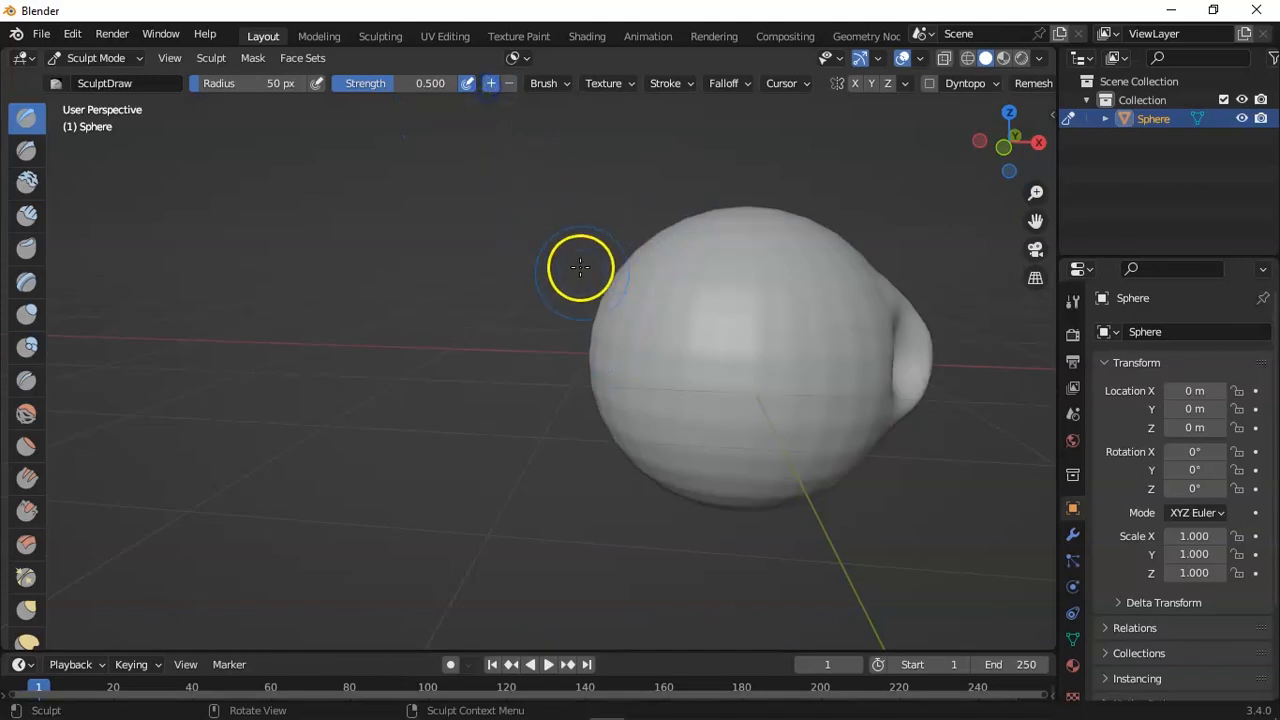
pyautogui.moveTo(592, 304)
pyautogui.mouseDown()
pyautogui.moveTo(609, 360)
pyautogui.moveTo(611, 343)
pyautogui.moveTo(880, 343)
pyautogui.moveTo(723, 354)
pyautogui.moveTo(629, 337)
pyautogui.moveTo(527, 390)
pyautogui.mouseUp()
pyautogui.press('KP_1')
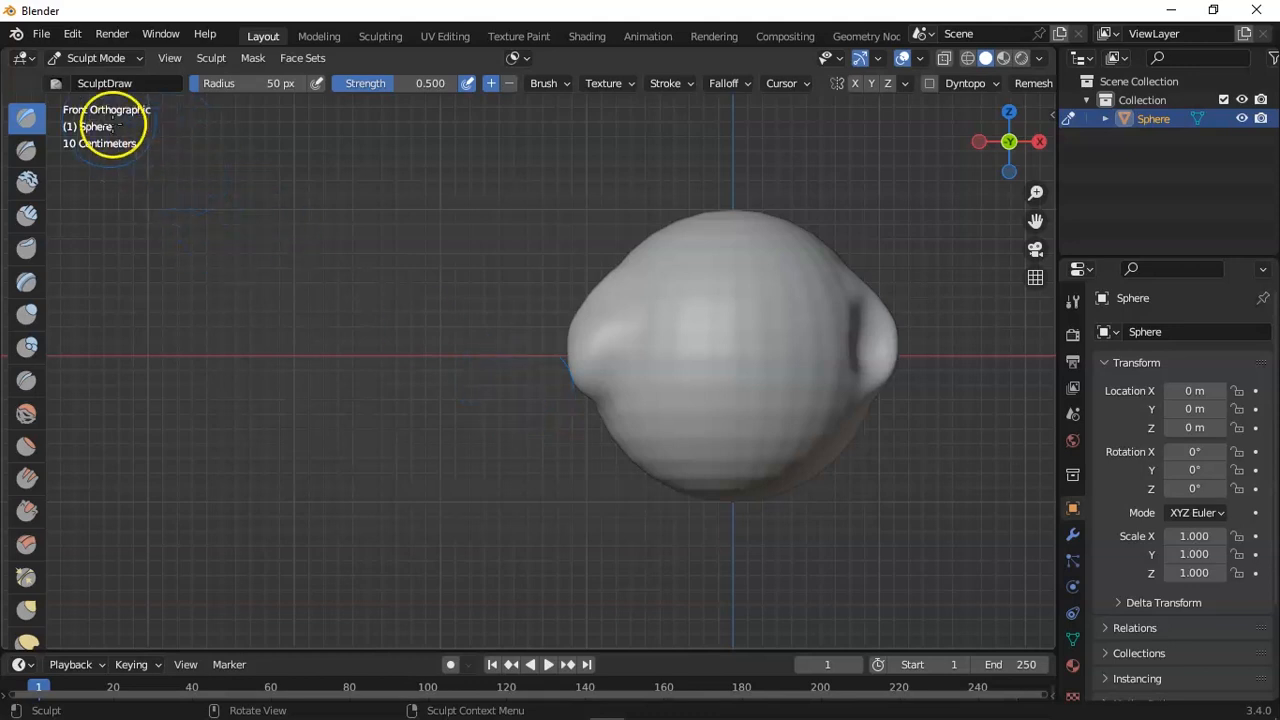
# - Undo all the sculpt strokes made on both sides of the sphere
pyautogui.hotkey('ctrl', 'z')
pyautogui.hotkey('ctrl', 'z')
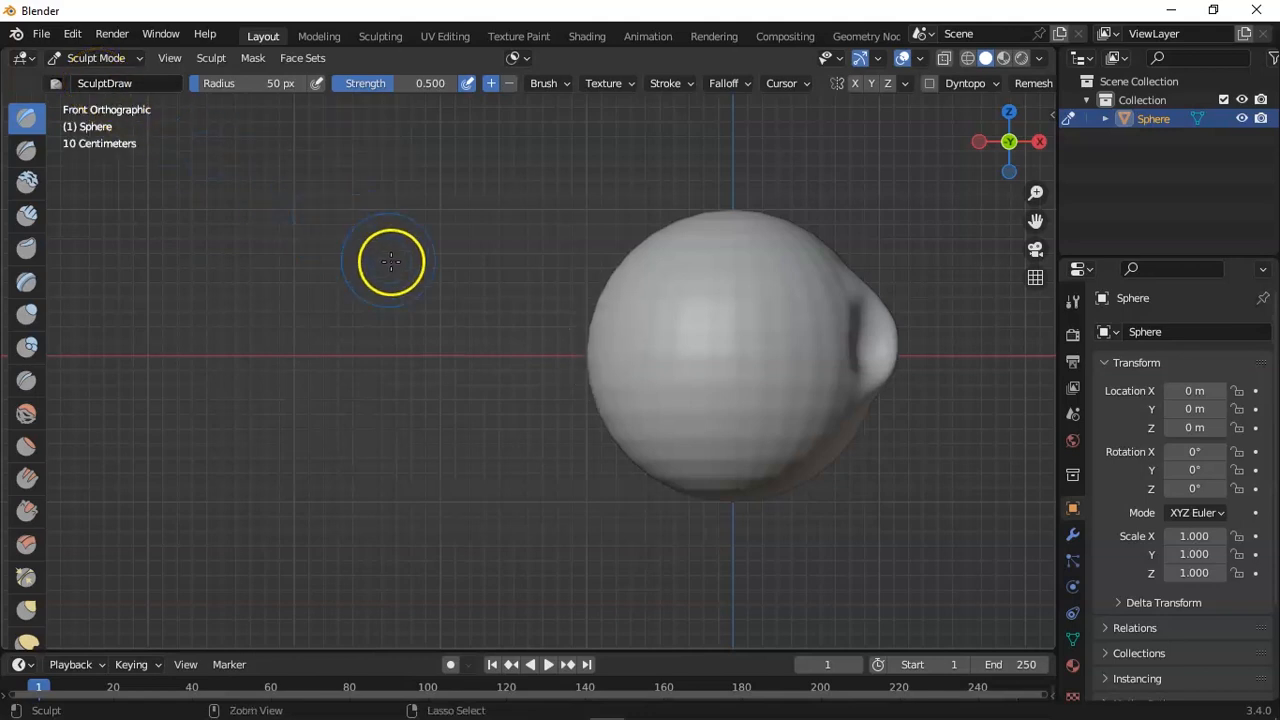
pyautogui.hotkey('ctrl', 'z')
pyautogui.hotkey('ctrl', 'z')
pyautogui.hotkey('ctrl', 'z')
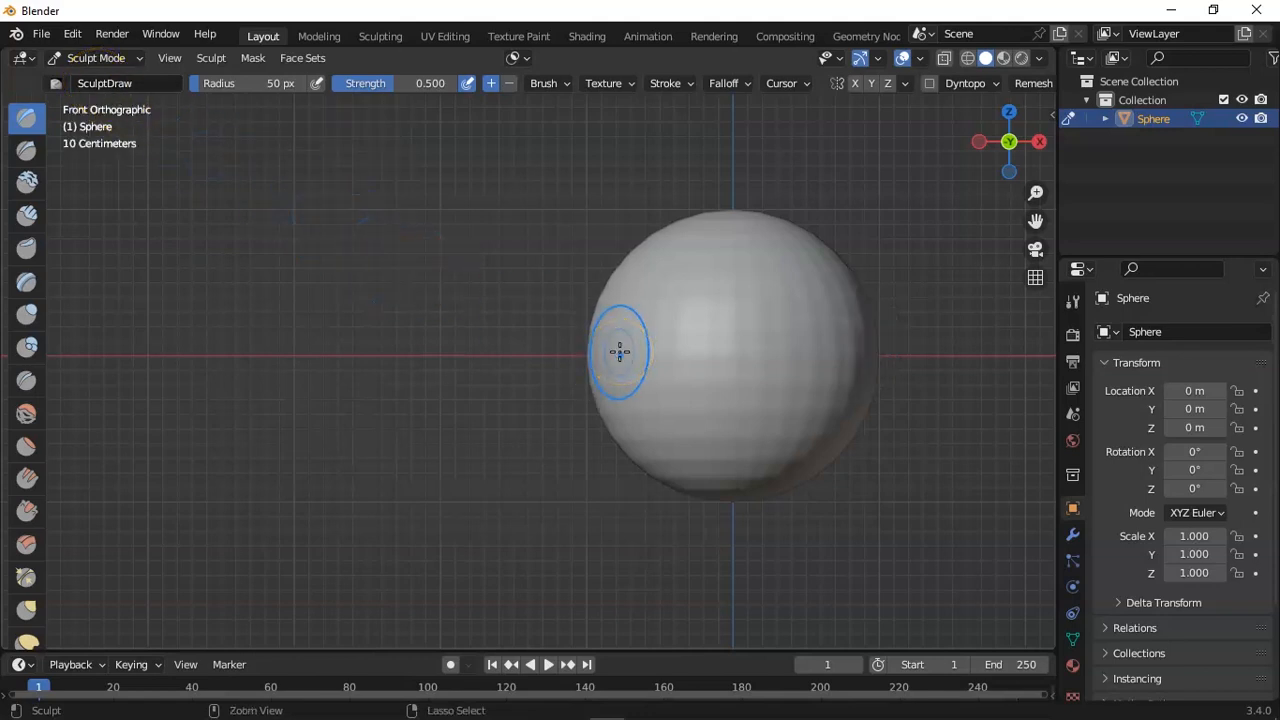
# - Return to Object Mode and add a Mirror modifier on the X axis to the sphere
pyautogui.click(90, 58)
pyautogui.click(95, 77)
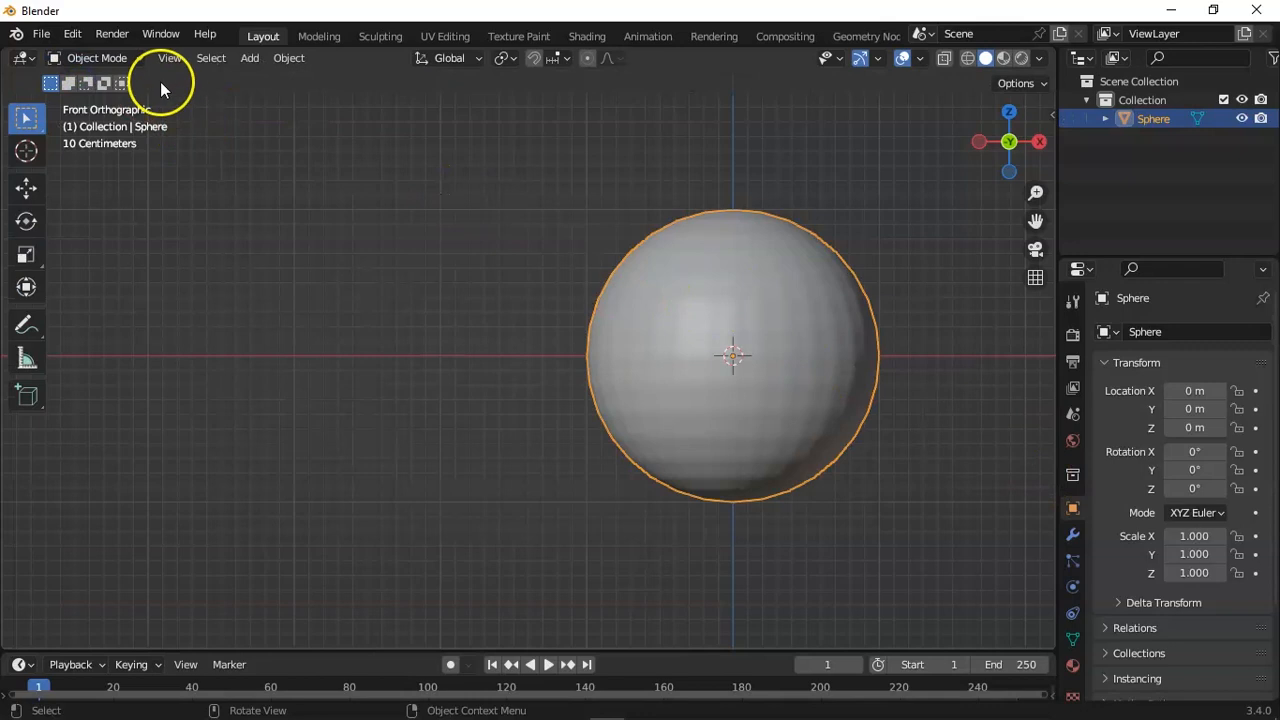
pyautogui.click(1074, 535)
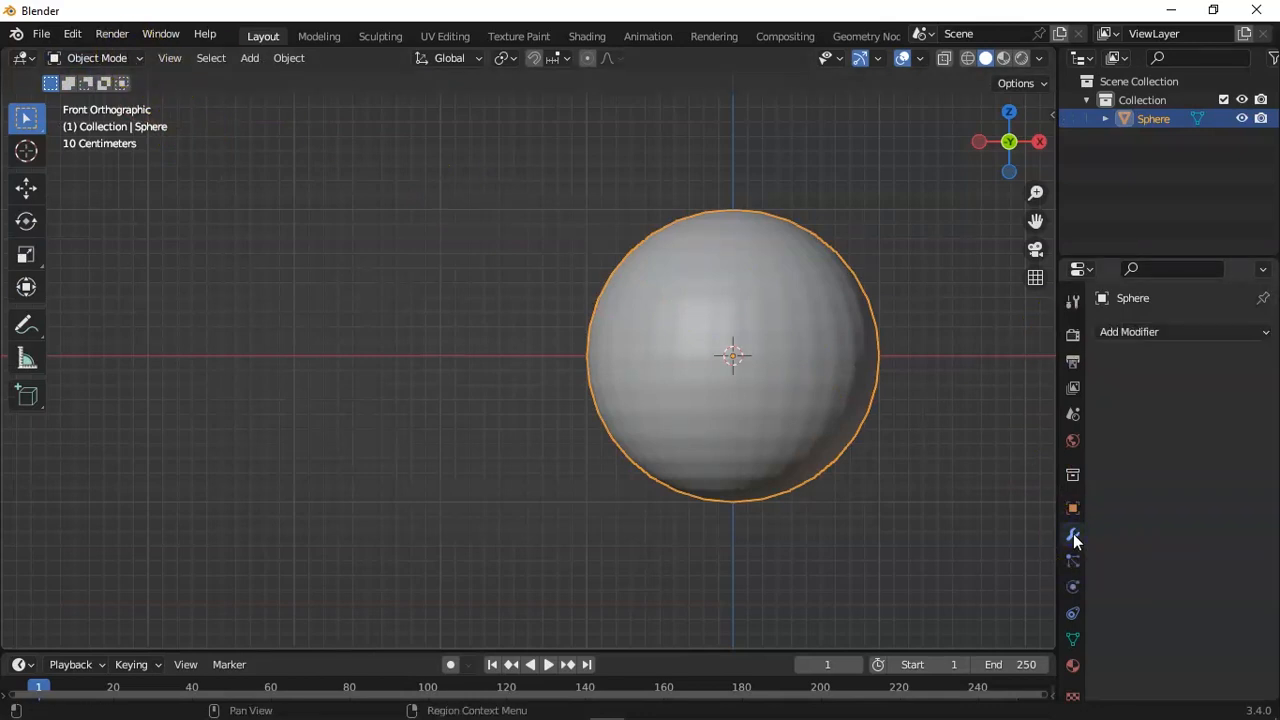
pyautogui.click(1143, 331)
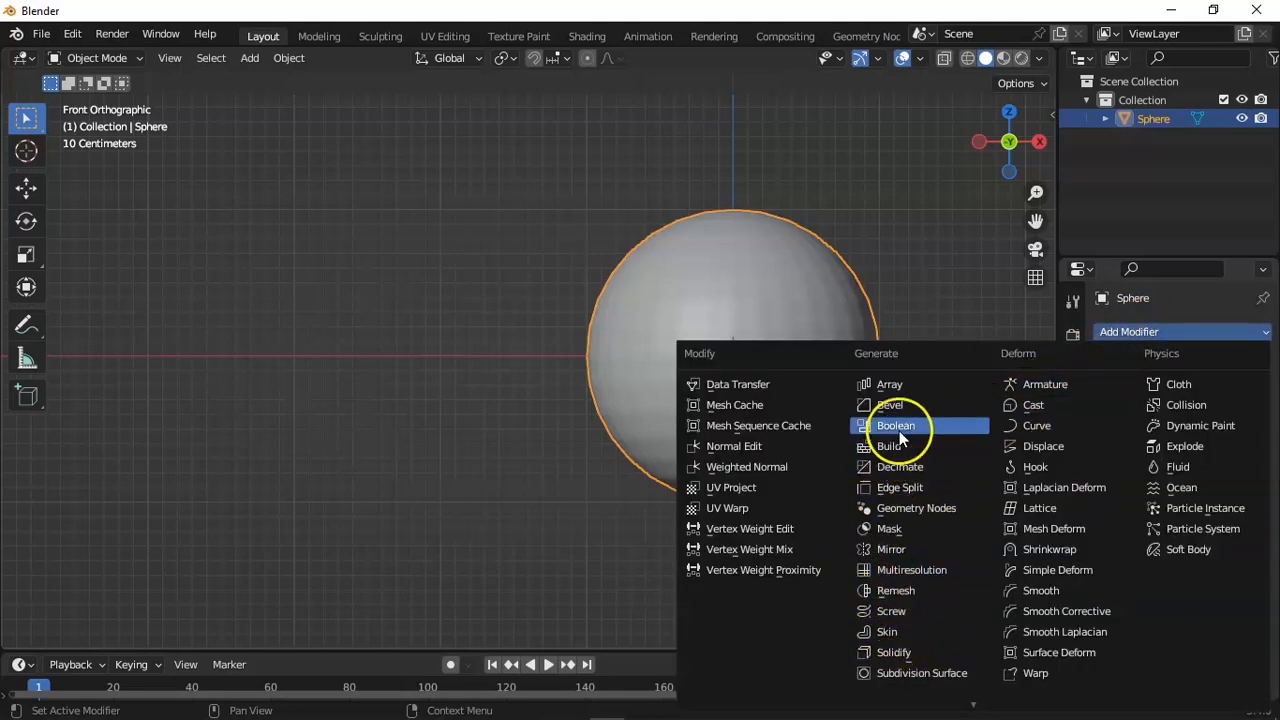
pyautogui.click(901, 550)
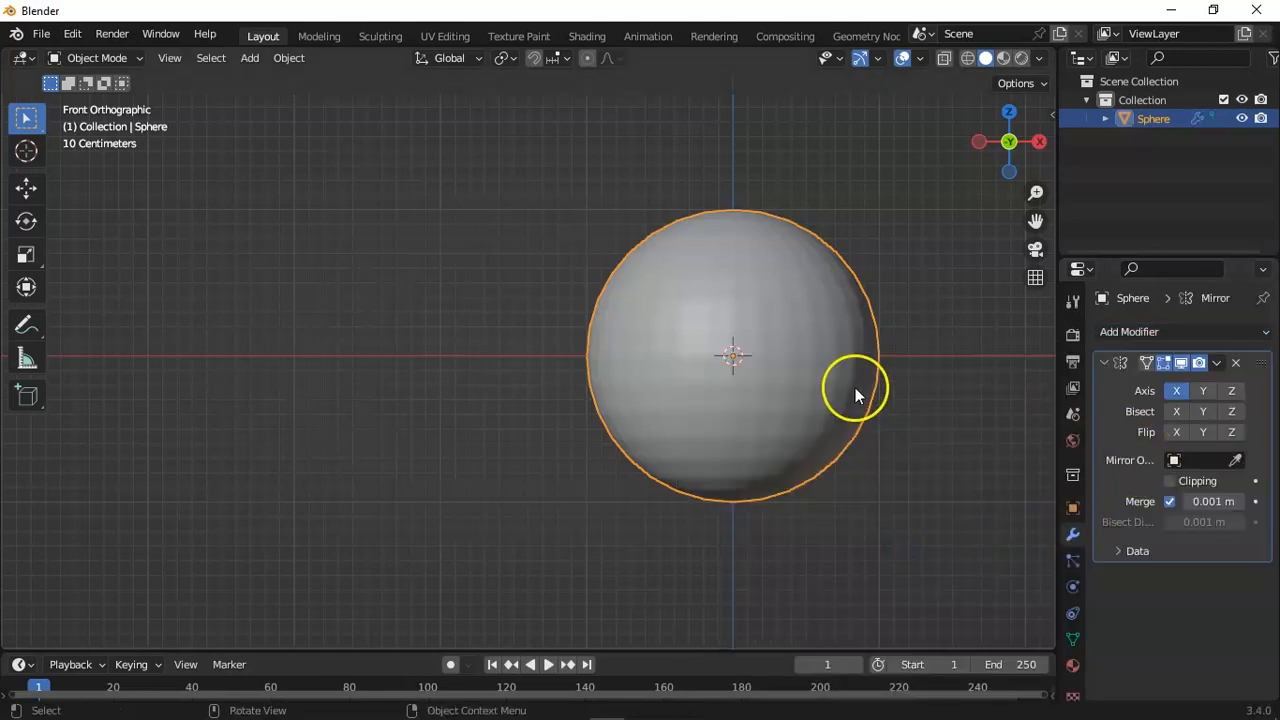
# - In Sculpt Mode, bulge out the sphere's side into mirrored ears with the Inflate/Deflate brush
pyautogui.click(124, 60)
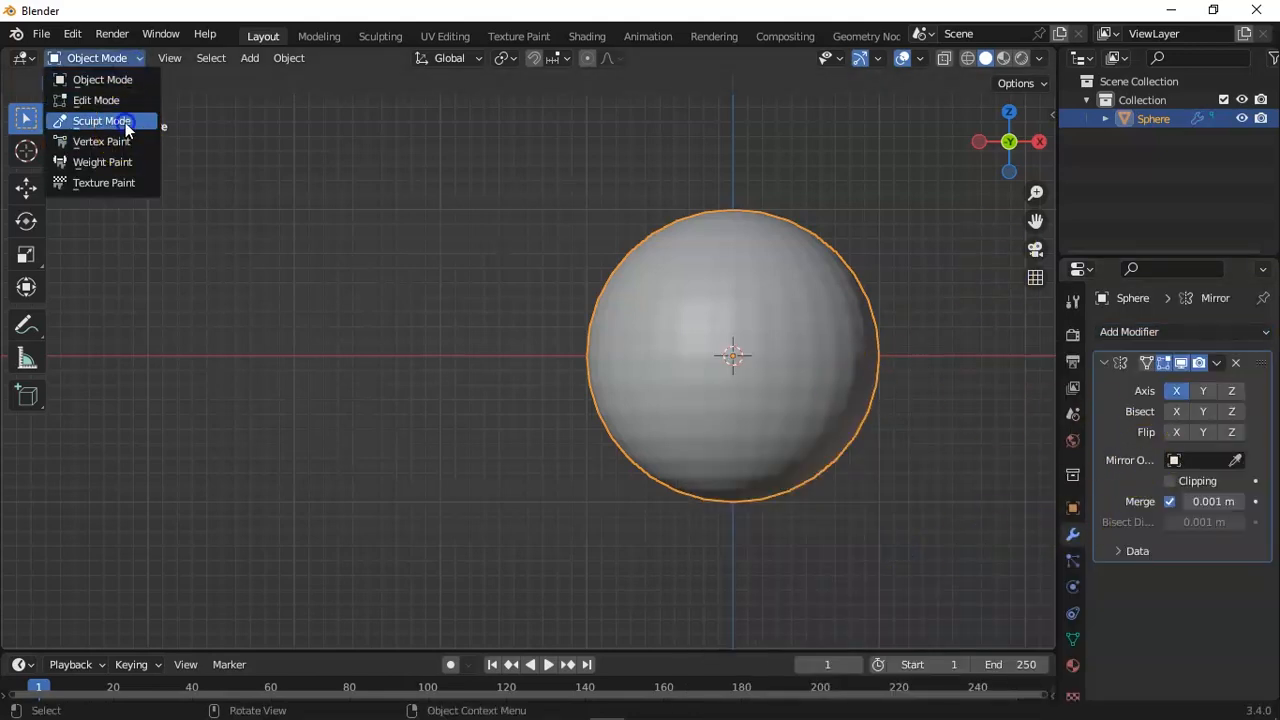
pyautogui.click(124, 121)
pyautogui.moveTo(1035, 220); pyautogui.dragTo(963, 257)
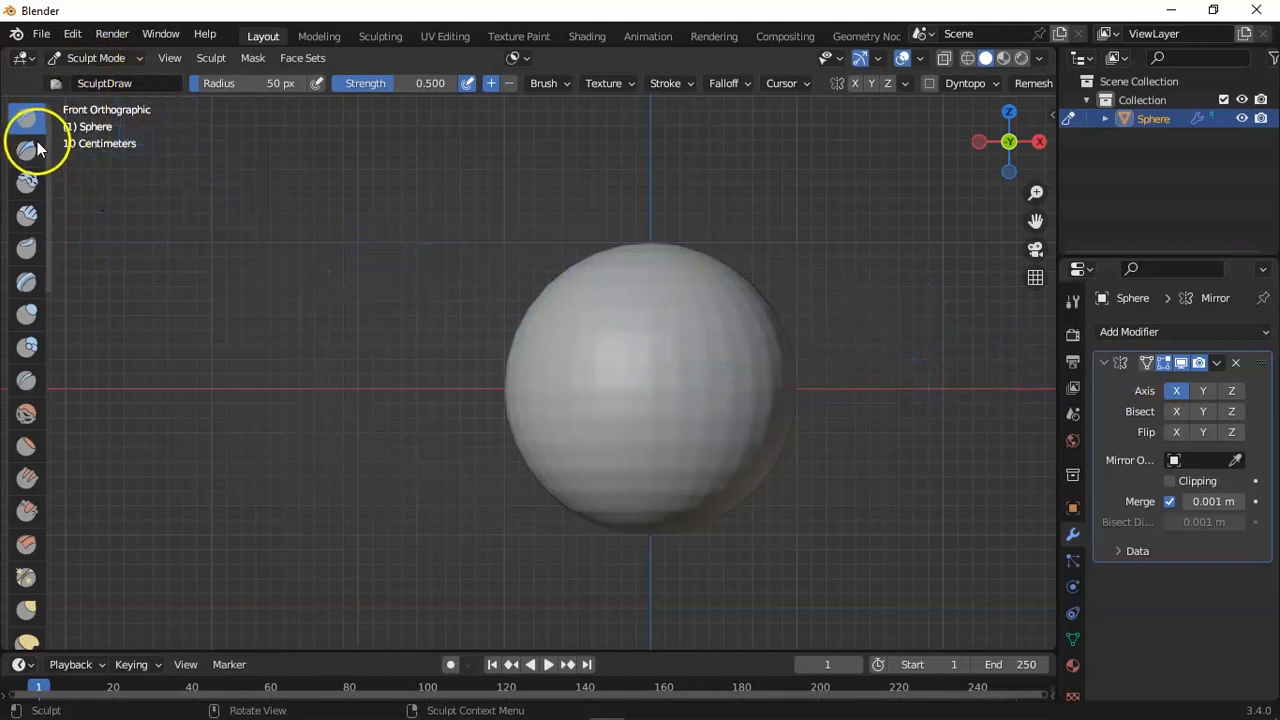
pyautogui.click(28, 316)
pyautogui.moveTo(799, 371)
pyautogui.mouseDown()
pyautogui.moveTo(780, 371)
pyautogui.moveTo(779, 329)
pyautogui.moveTo(791, 380)
pyautogui.moveTo(779, 384)
pyautogui.moveTo(783, 331)
pyautogui.moveTo(810, 386)
pyautogui.moveTo(771, 420)
pyautogui.mouseUp()
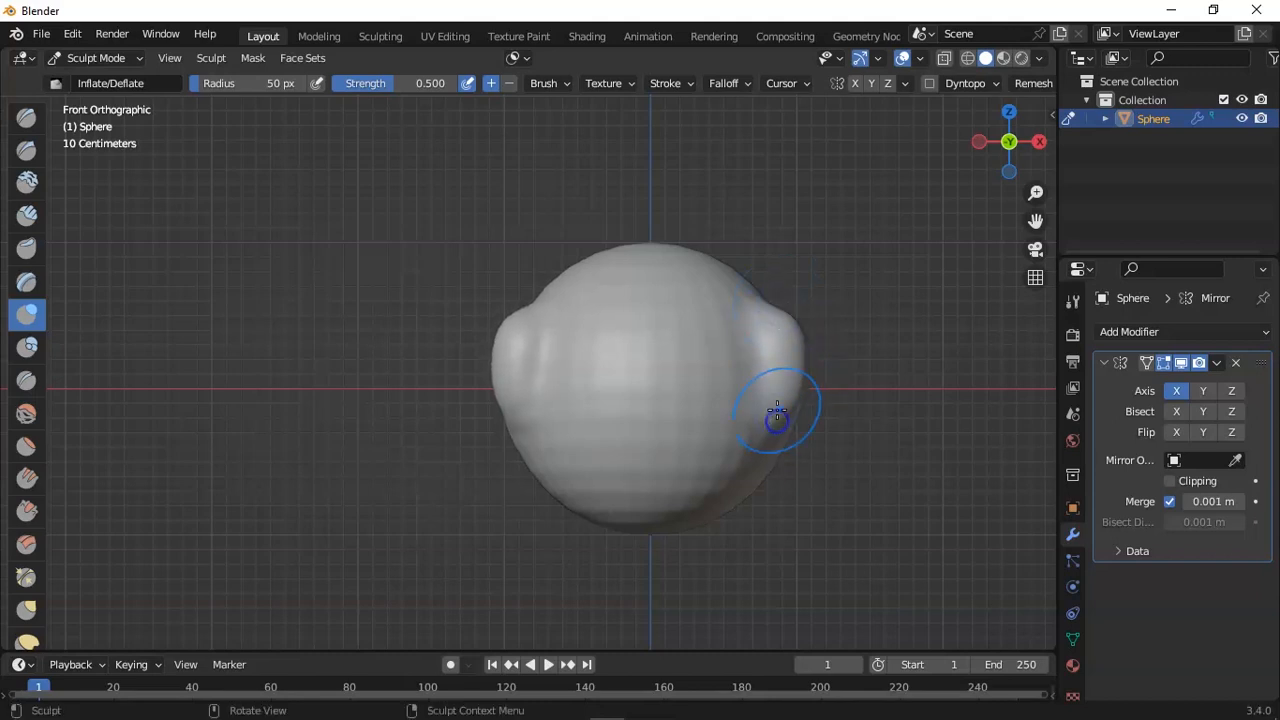
# - Inflate a nose at the front centre and deflate the areas beside and above it with the Inflate/Deflate brush
pyautogui.moveTo(534, 303)
pyautogui.mouseDown()
pyautogui.moveTo(507, 315)
pyautogui.moveTo(523, 334)
pyautogui.moveTo(524, 311)
pyautogui.mouseUp()
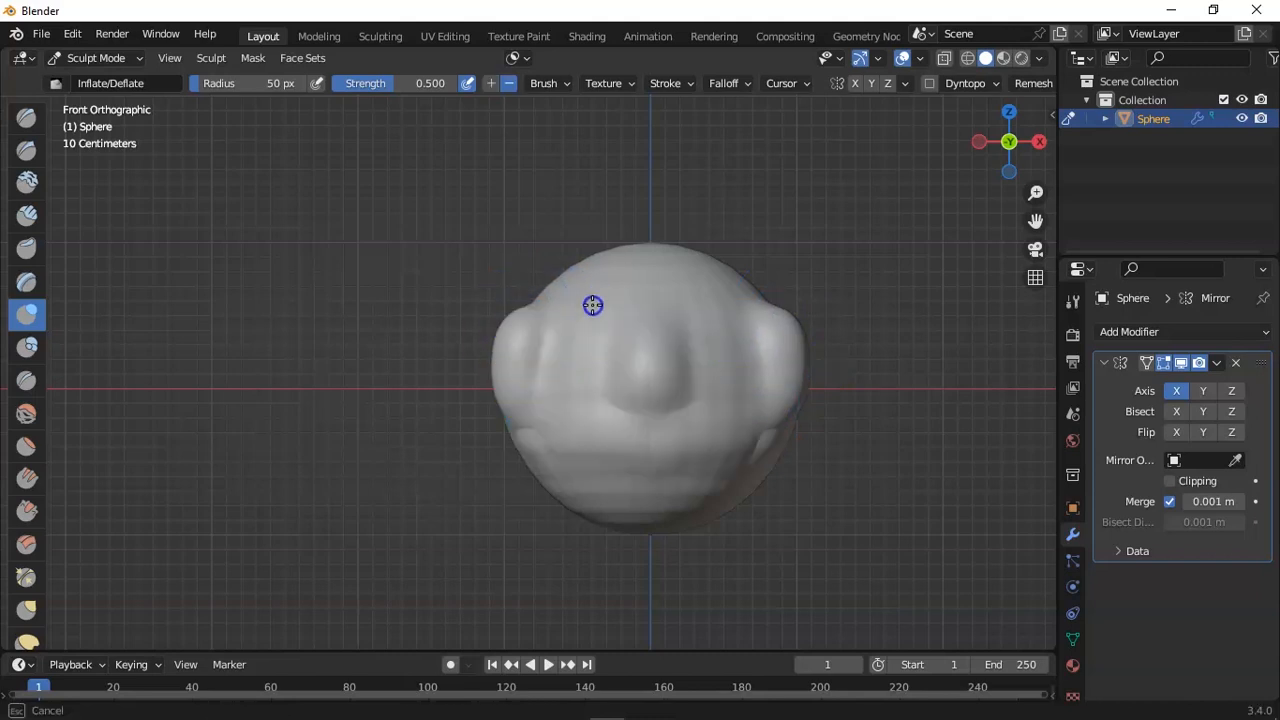
pyautogui.moveTo(592, 305); pyautogui.dragTo(594, 304)
pyautogui.moveTo(999, 143)
pyautogui.mouseDown()
pyautogui.moveTo(1020, 141)
pyautogui.moveTo(1057, 186)
pyautogui.moveTo(1024, 232)
pyautogui.moveTo(963, 231)
pyautogui.moveTo(964, 277)
pyautogui.moveTo(946, 251)
pyautogui.moveTo(951, 191)
pyautogui.mouseUp()
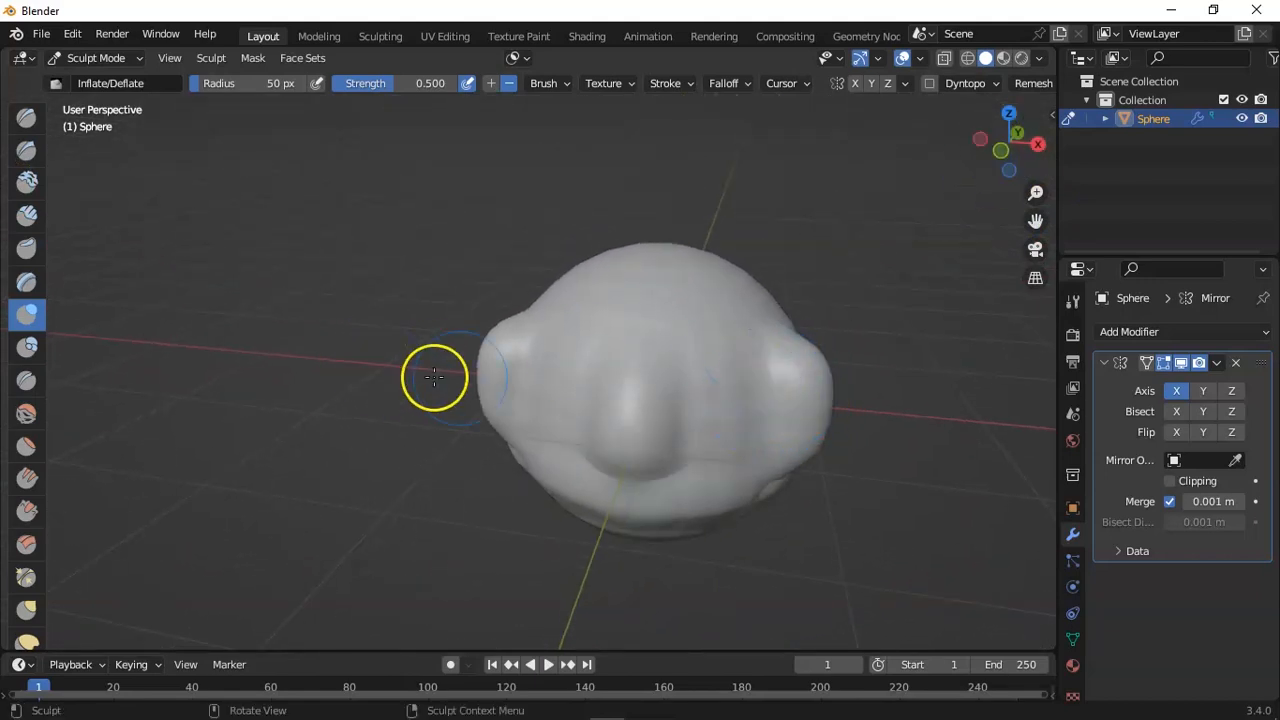
# - Return to Object Mode and delete the sculpted sphere
pyautogui.click(97, 58)
pyautogui.click(110, 80)
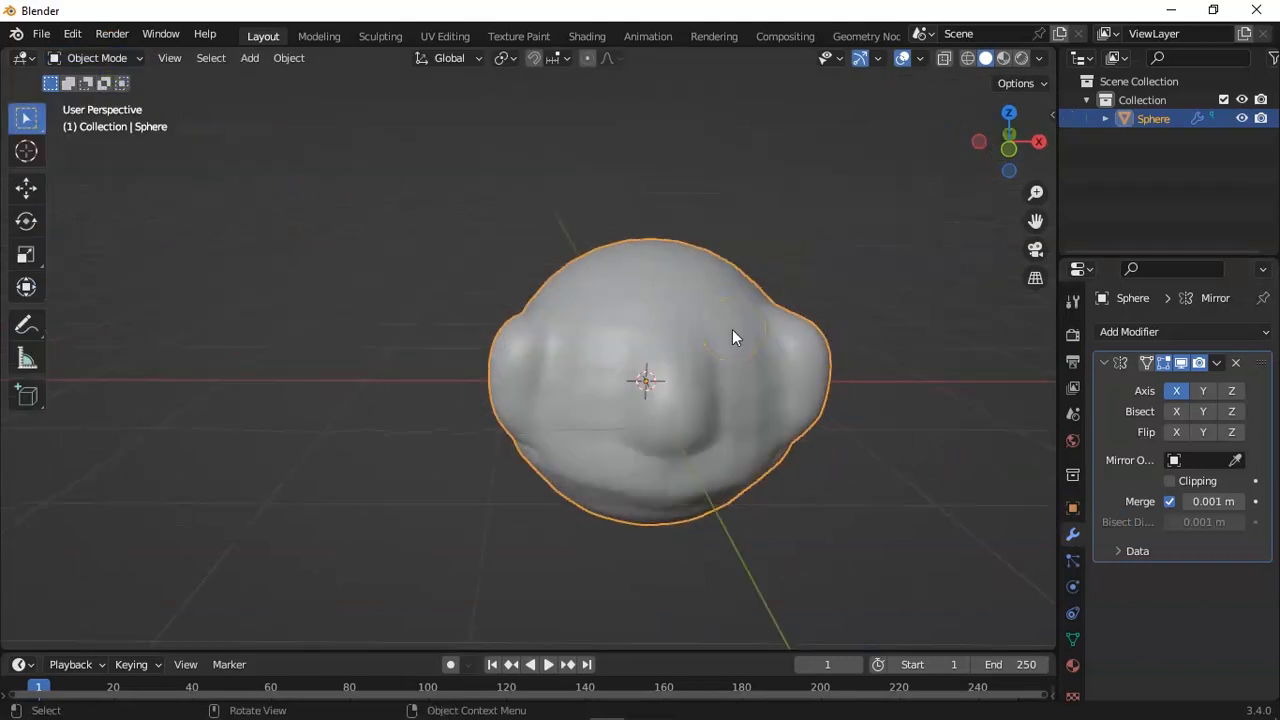
pyautogui.press('Delete')
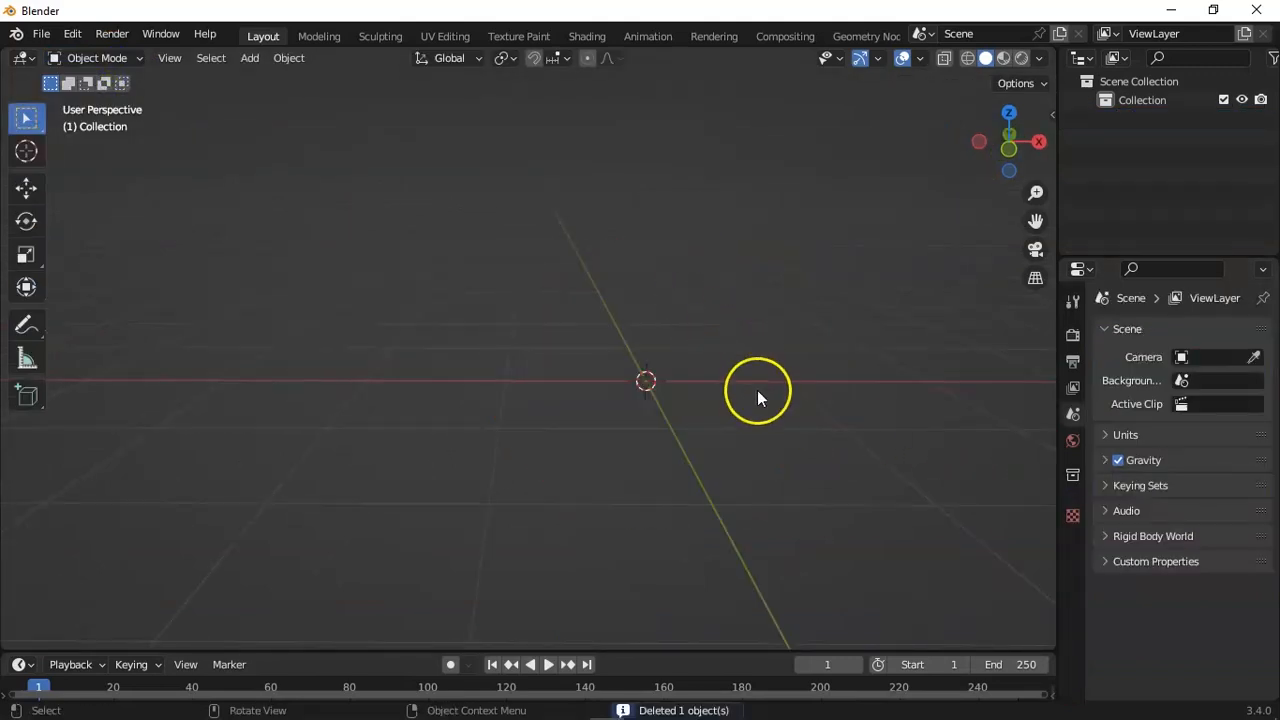
# - Add a cube mesh and scale it down along the Z axis into a thin, flat slab
pyautogui.hotkey('shift', 'a')
pyautogui.moveTo(737, 337)
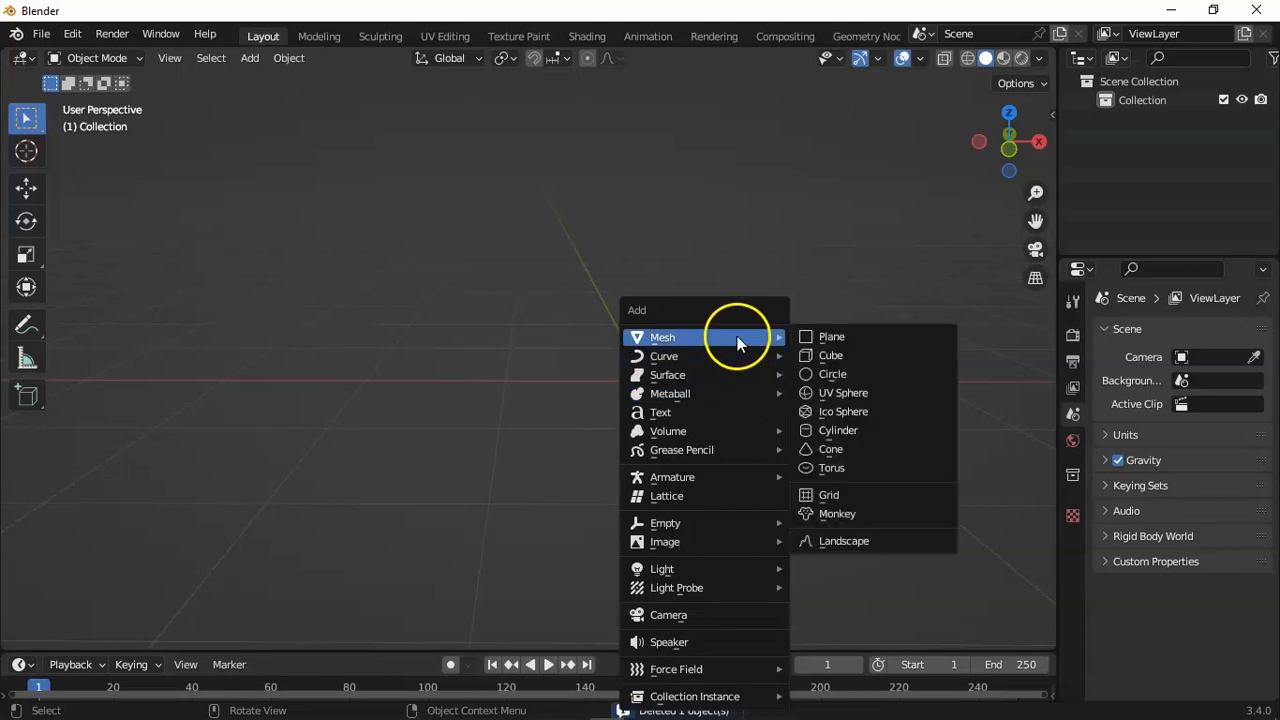
pyautogui.click(847, 355)
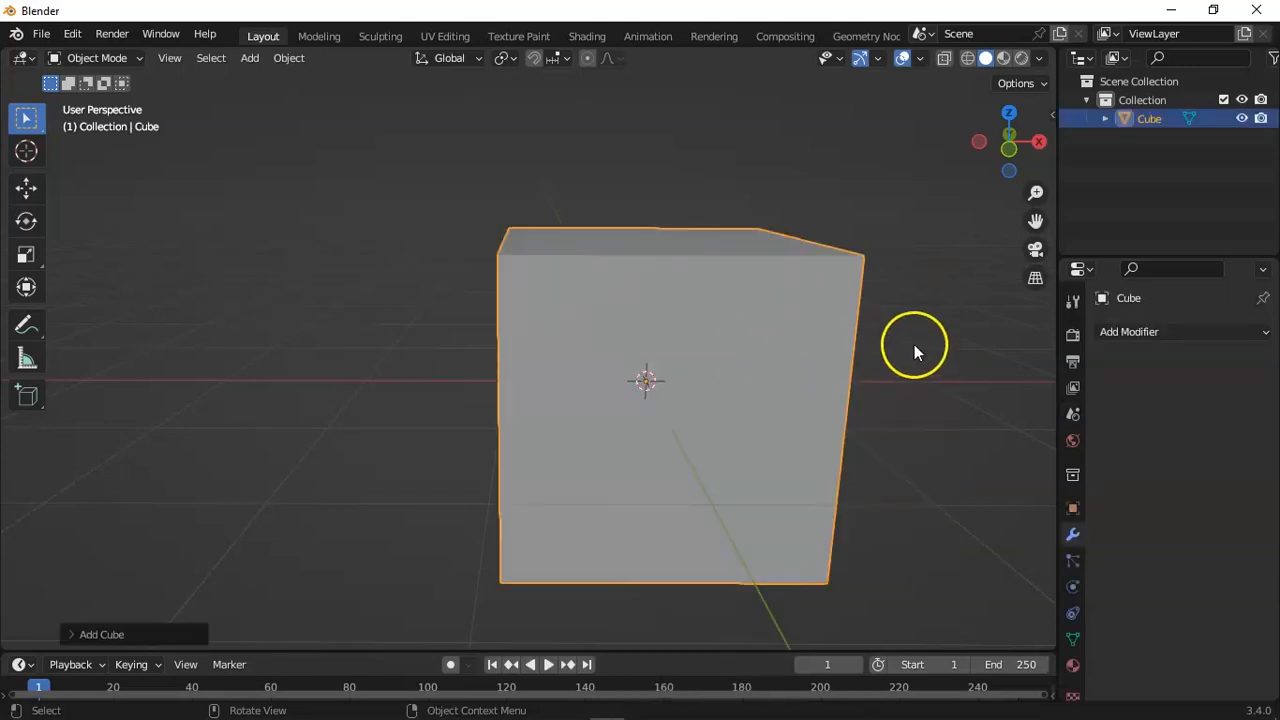
pyautogui.press('s')
pyautogui.press('z')
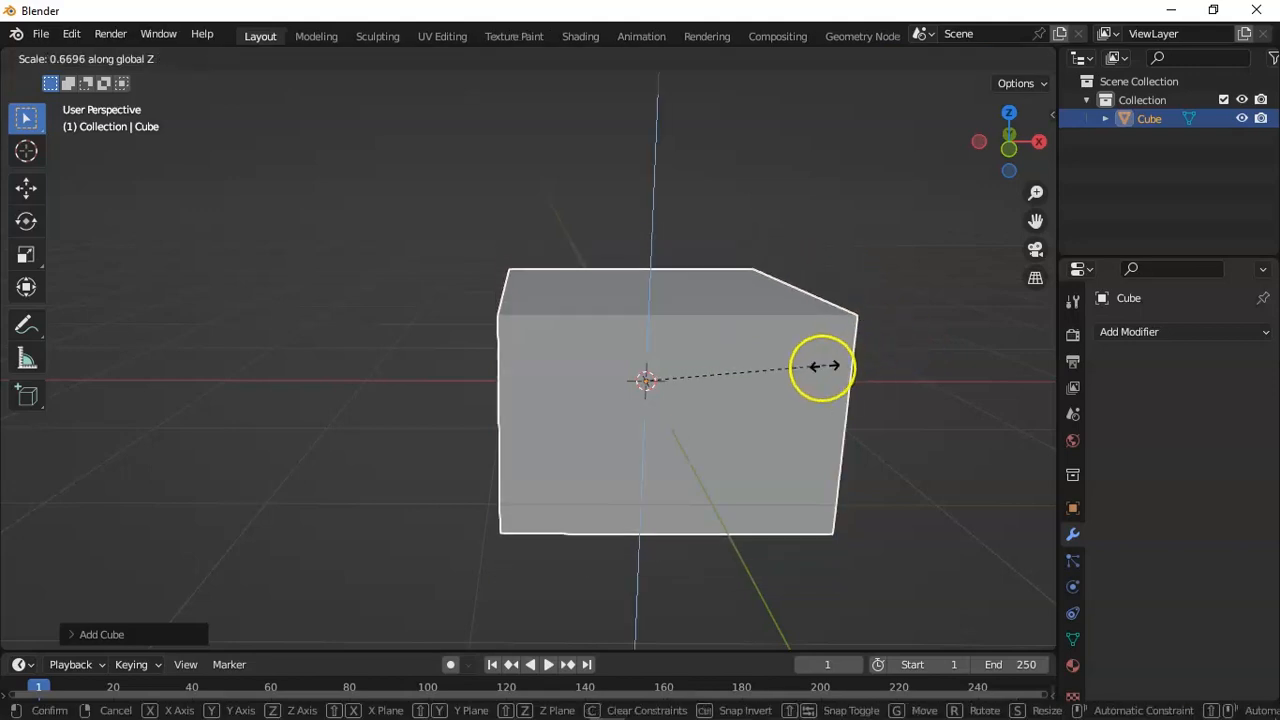
pyautogui.click(686, 386)
pyautogui.moveTo(686, 386); pyautogui.dragTo(570, 317, button='middle')
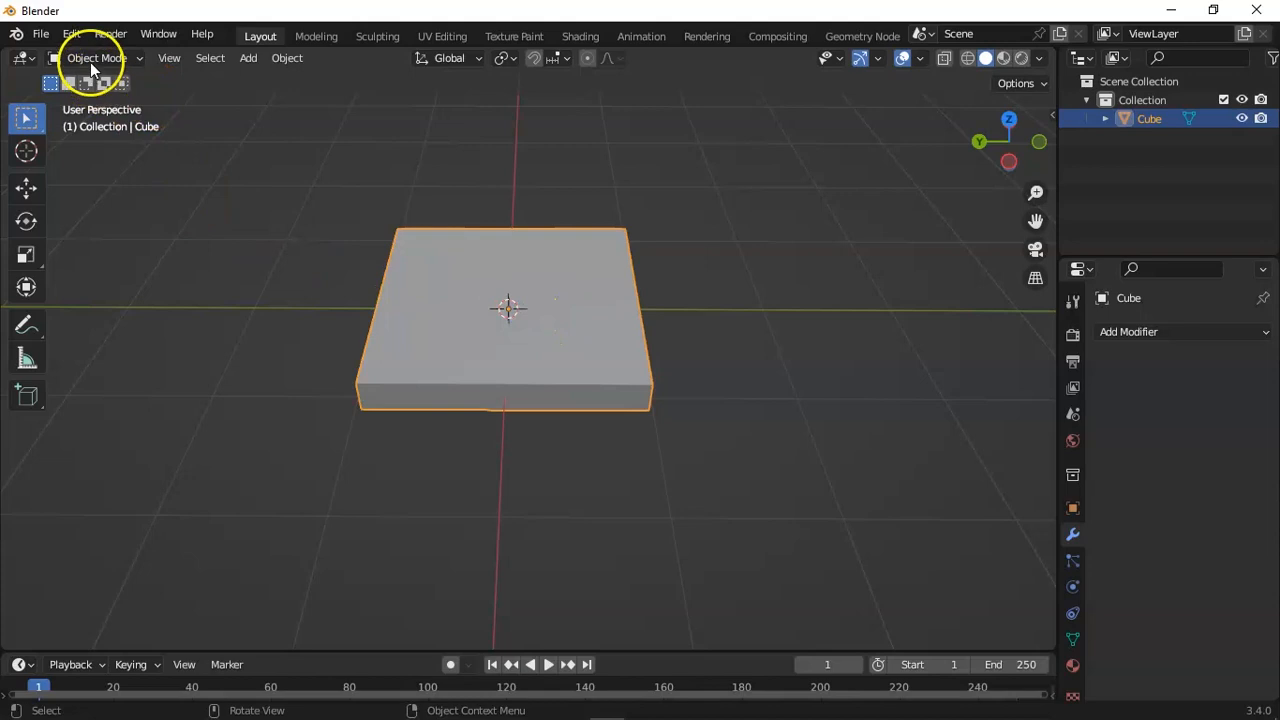
# - In Edit Mode, add two parallel loop cuts along X, leaving a narrow strip down the slab's middle
pyautogui.click(91, 60)
pyautogui.click(98, 100)
pyautogui.click(526, 295)
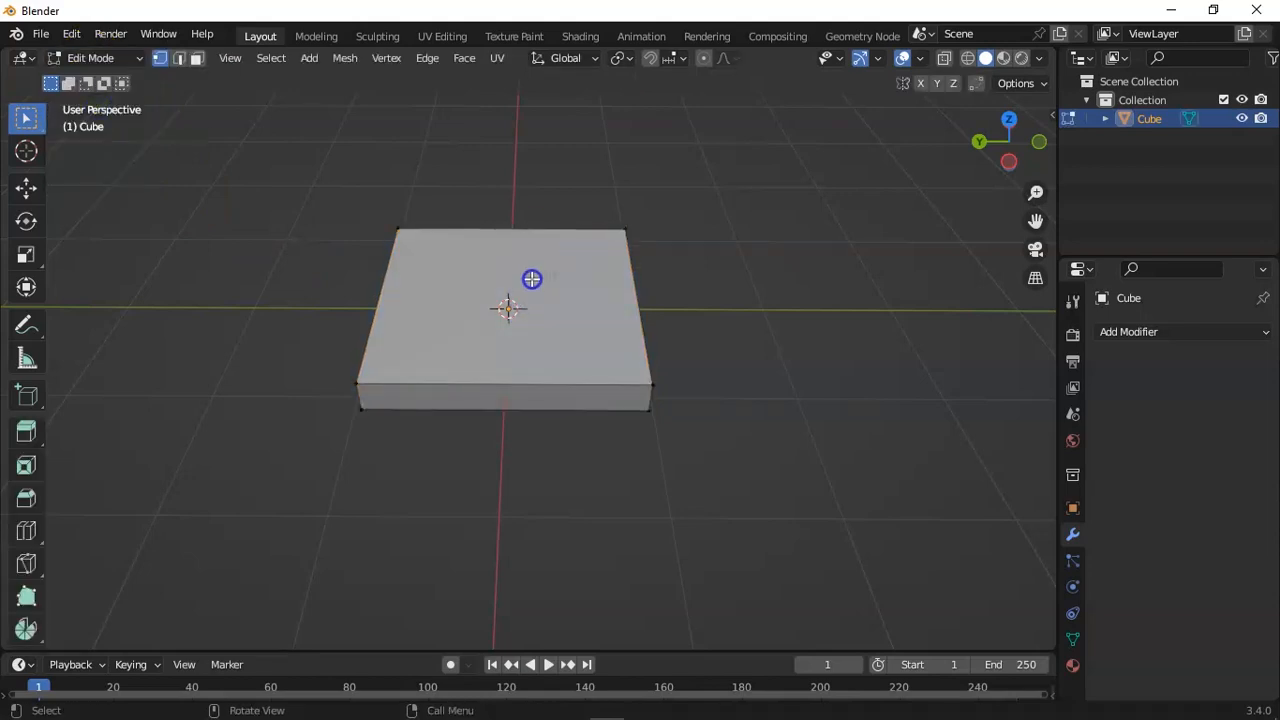
pyautogui.hotkey('ctrl', 'r')
pyautogui.click(585, 257)
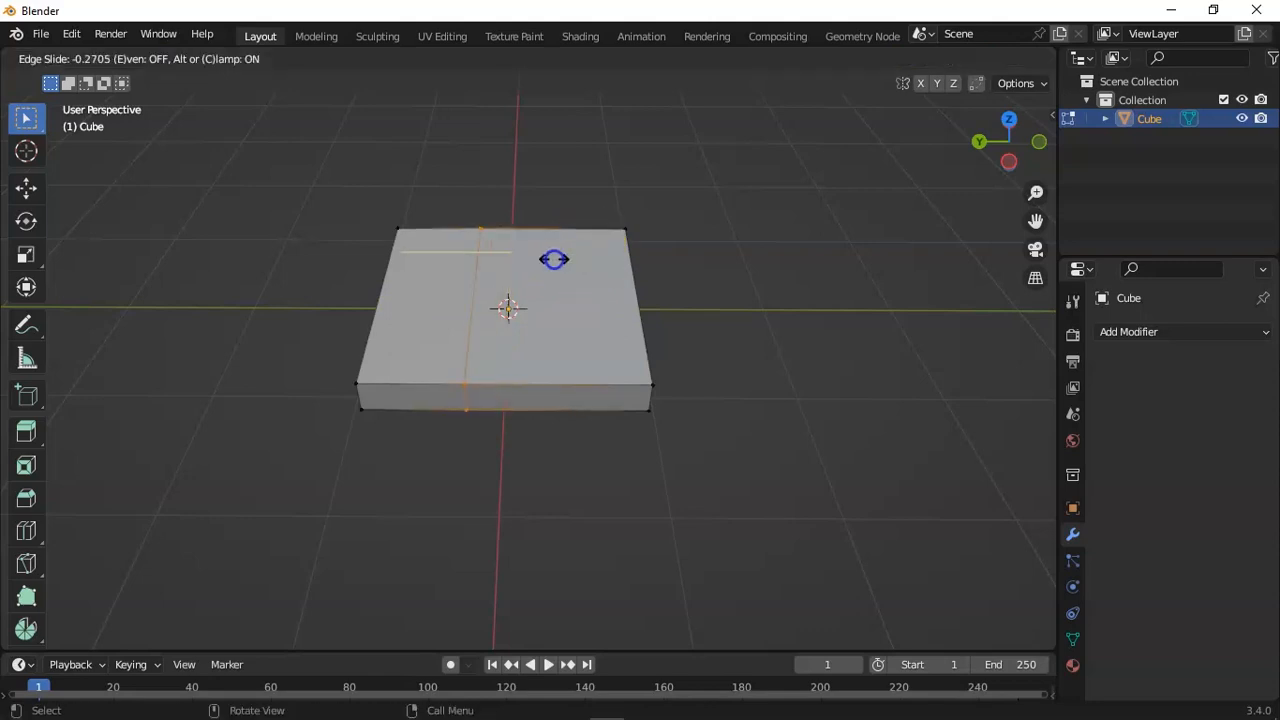
pyautogui.click(553, 259)
pyautogui.hotkey('ctrl', 'r')
pyautogui.click(511, 251)
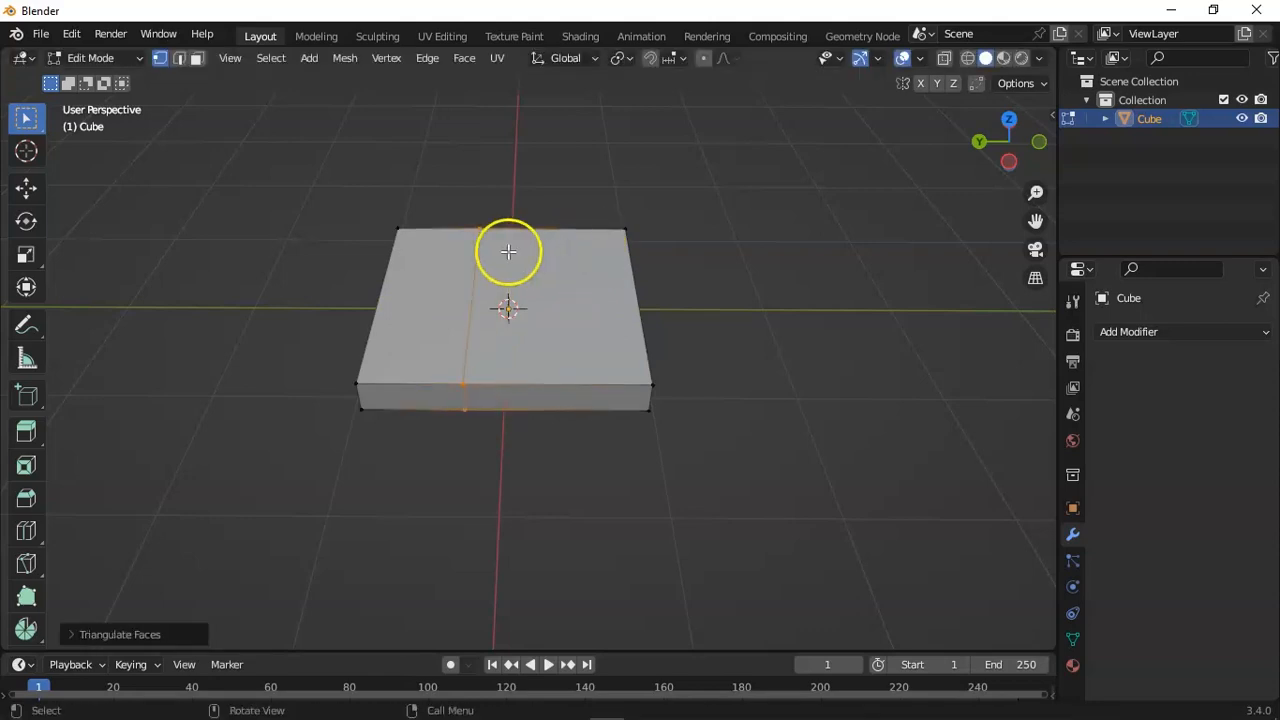
pyautogui.click(555, 236)
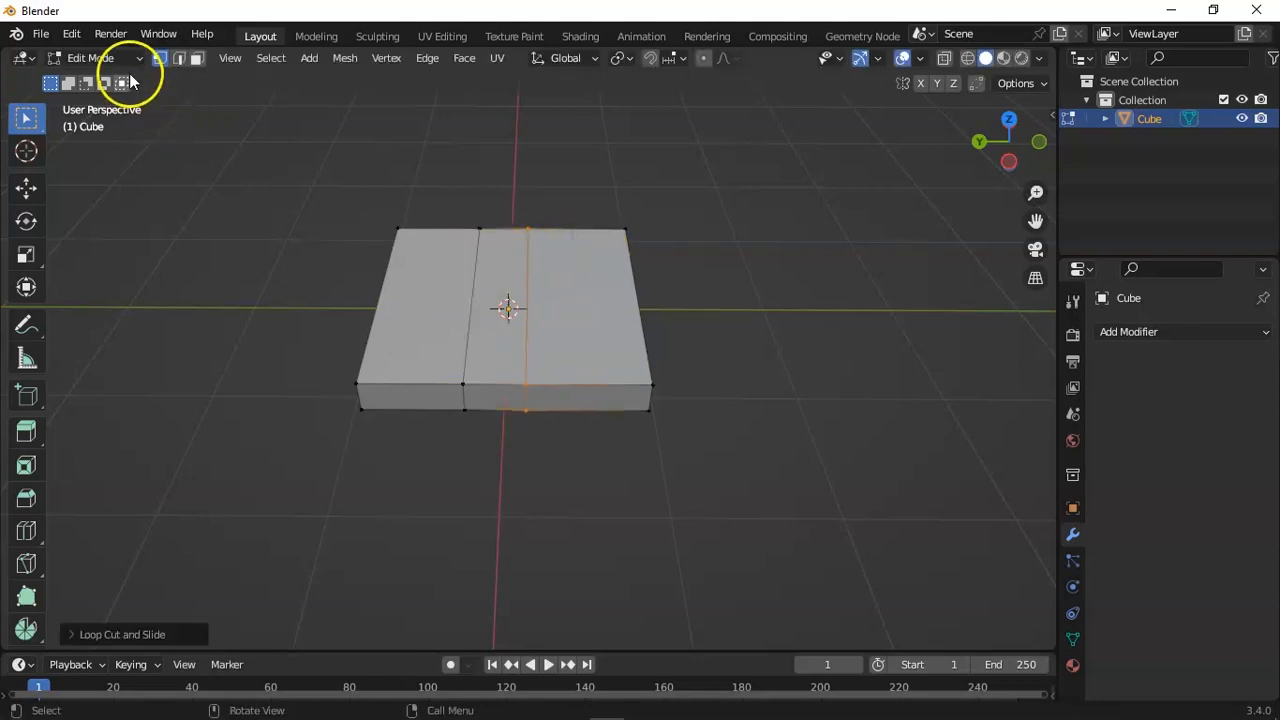
# - Extrude the top face of the slab's narrow middle strip upward about 1.2 m in face select mode
pyautogui.click(198, 58)
pyautogui.click(500, 302)
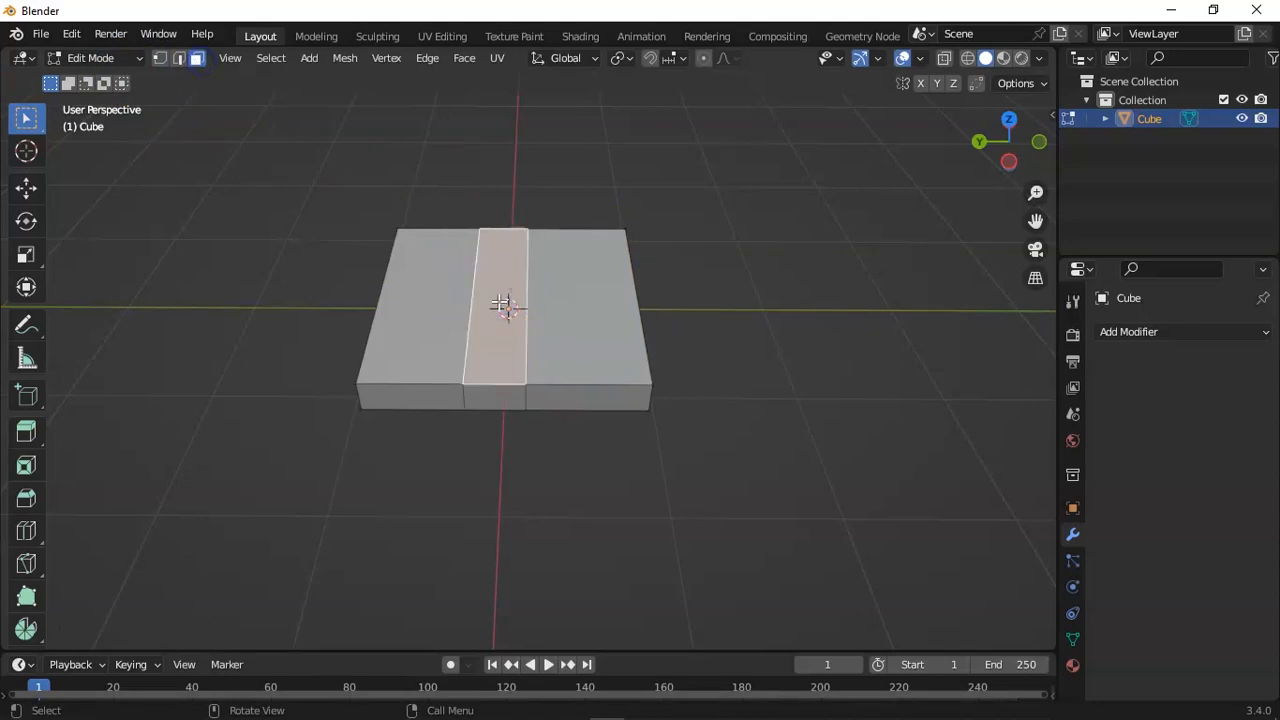
pyautogui.press('e')
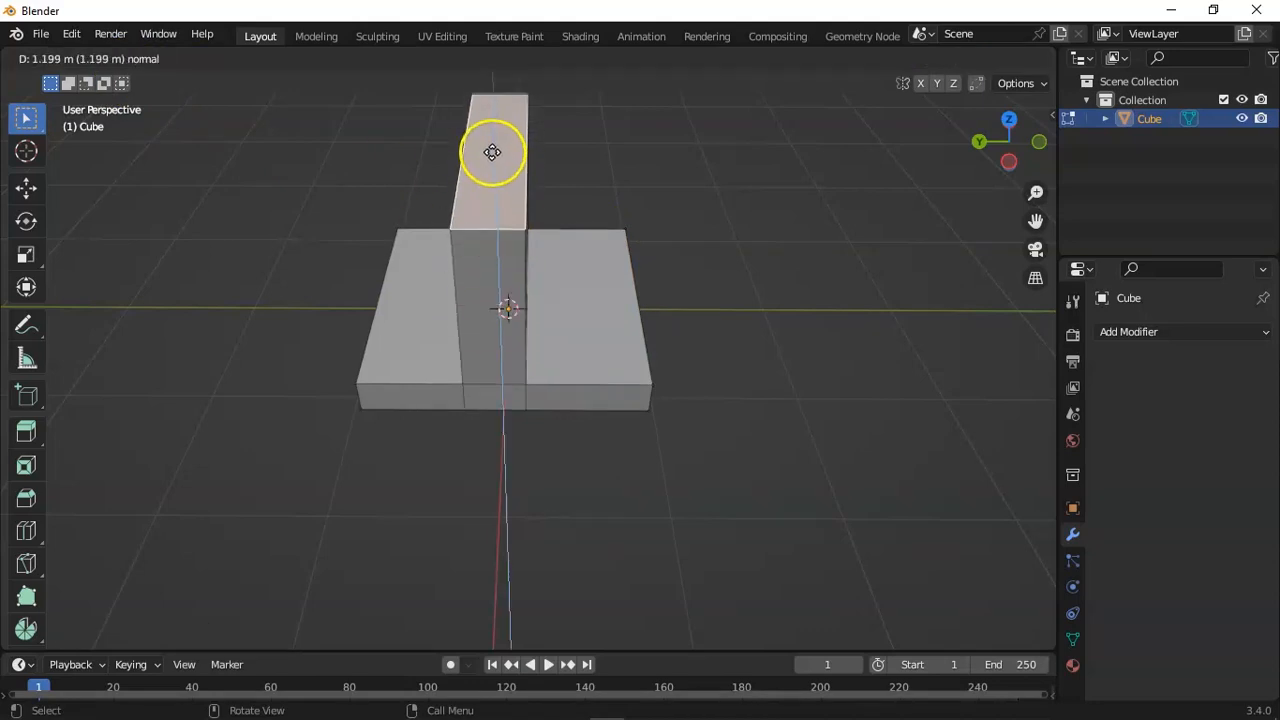
pyautogui.click(492, 155)
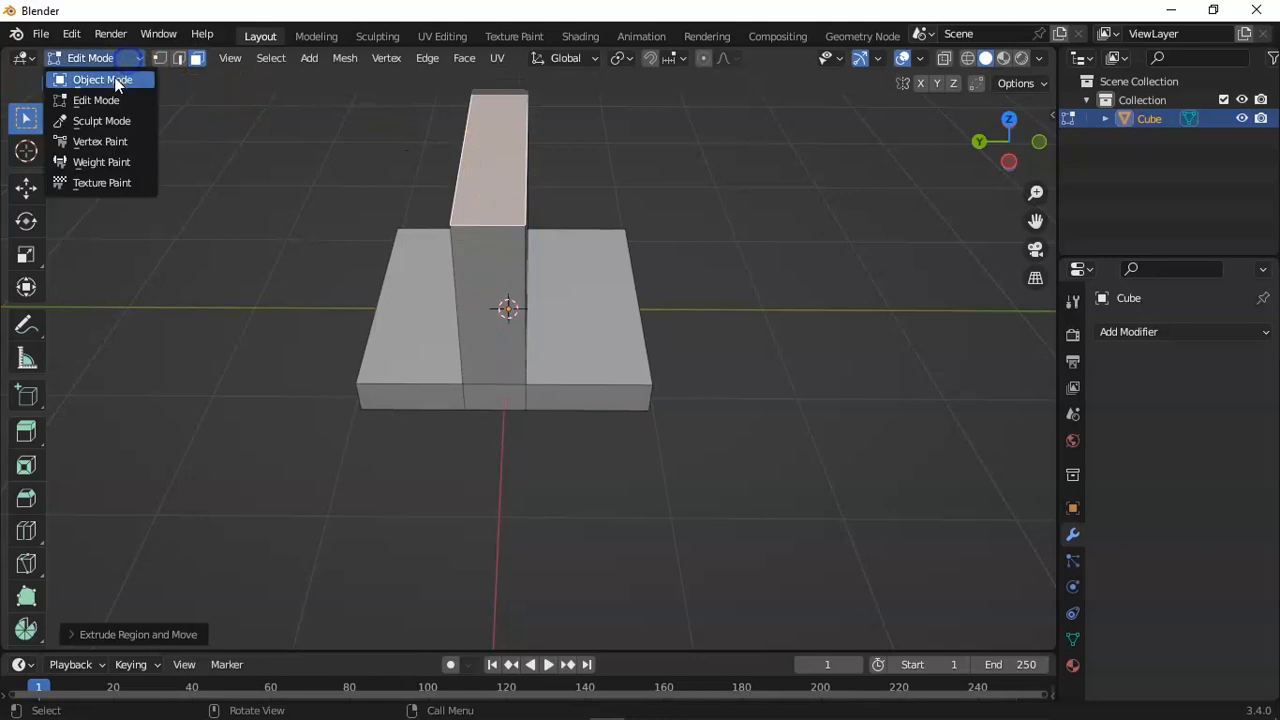
# - Return to Object Mode and add a Mirror modifier to the extruded cube
pyautogui.click(102, 80)
pyautogui.moveTo(1003, 145); pyautogui.dragTo(512, 78)
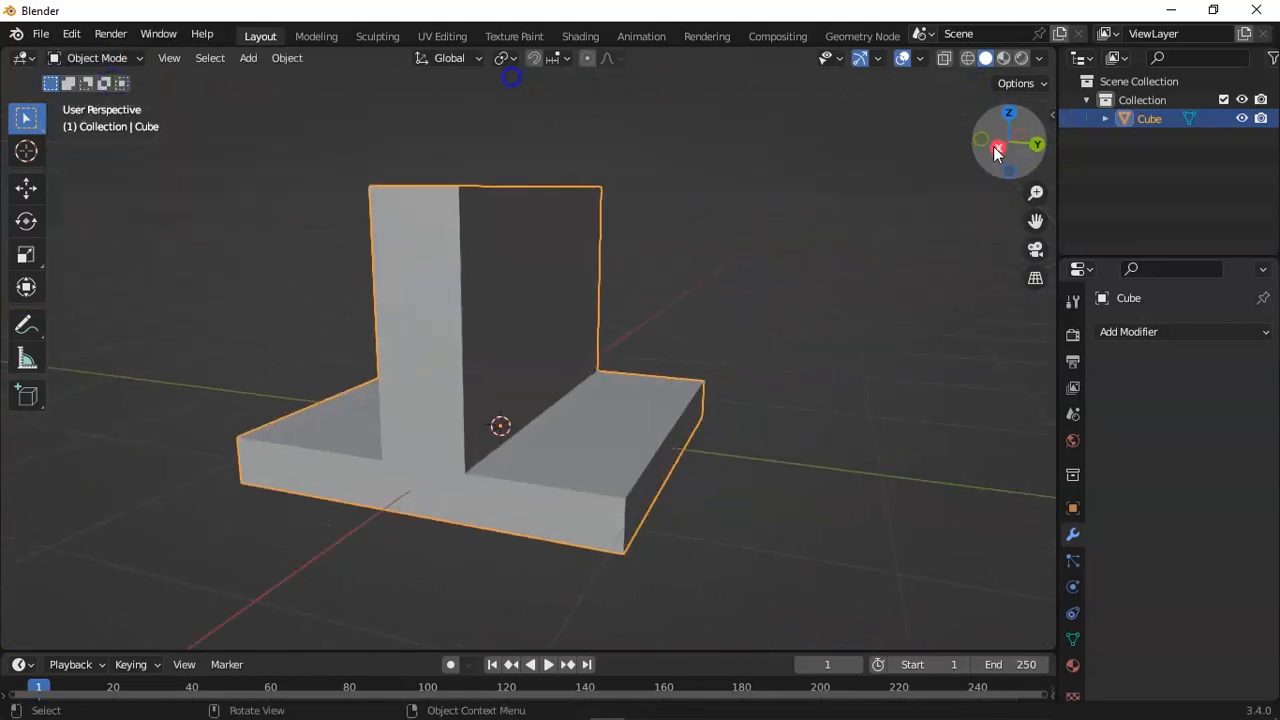
pyautogui.click(1211, 333)
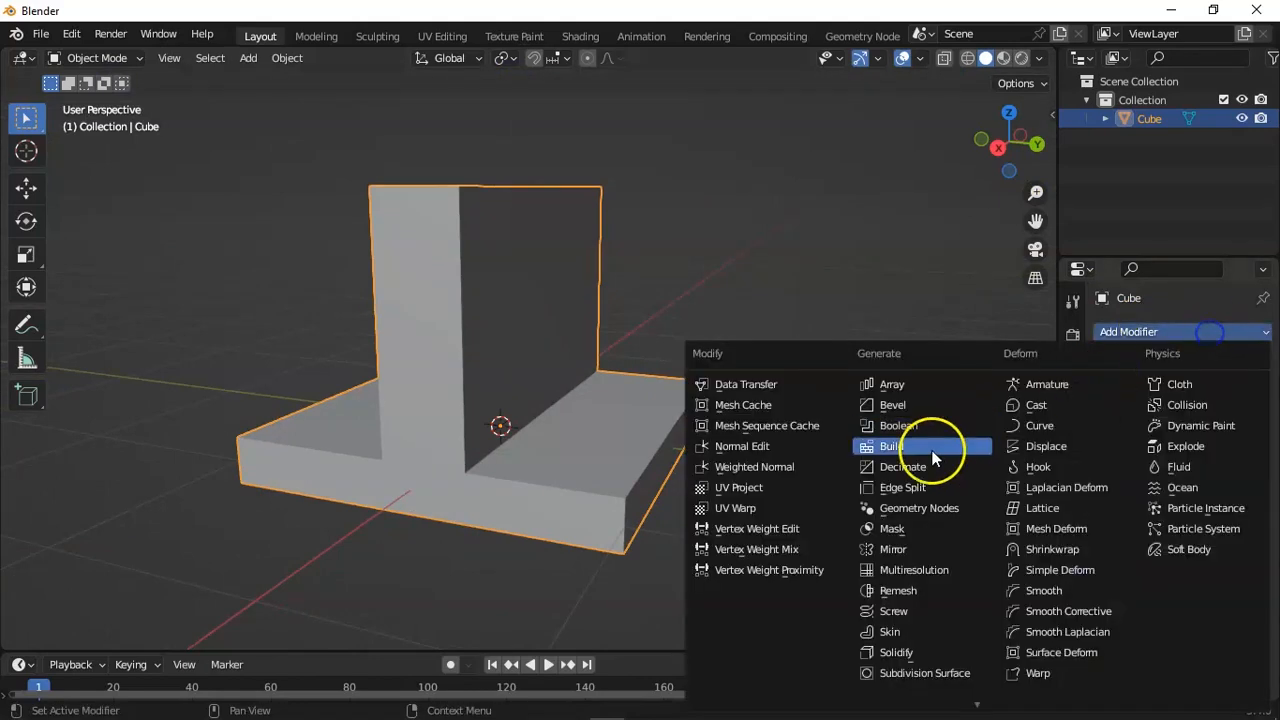
pyautogui.click(895, 549)
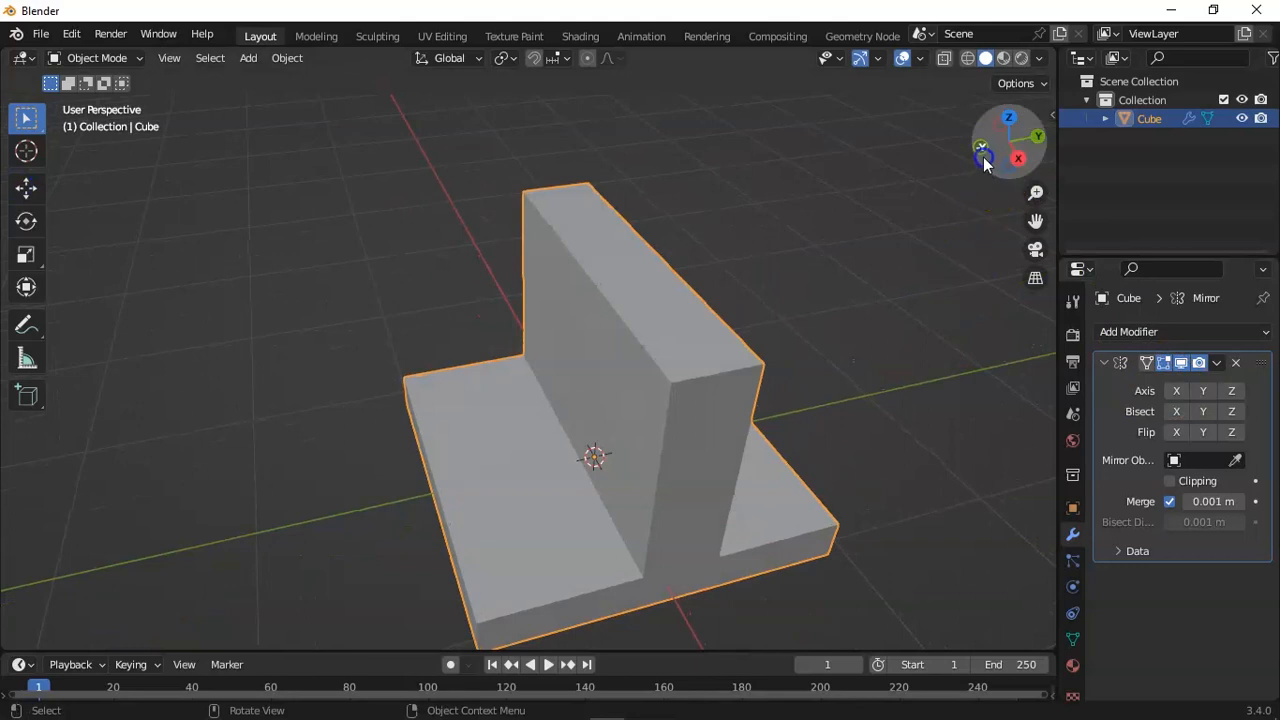
pyautogui.click(983, 160)
pyautogui.moveTo(1029, 171); pyautogui.dragTo(837, 291)
# - Try the Mirror modifier on the X, Y and Z axes in turn, leaving only Y enabled
pyautogui.click(1176, 391)
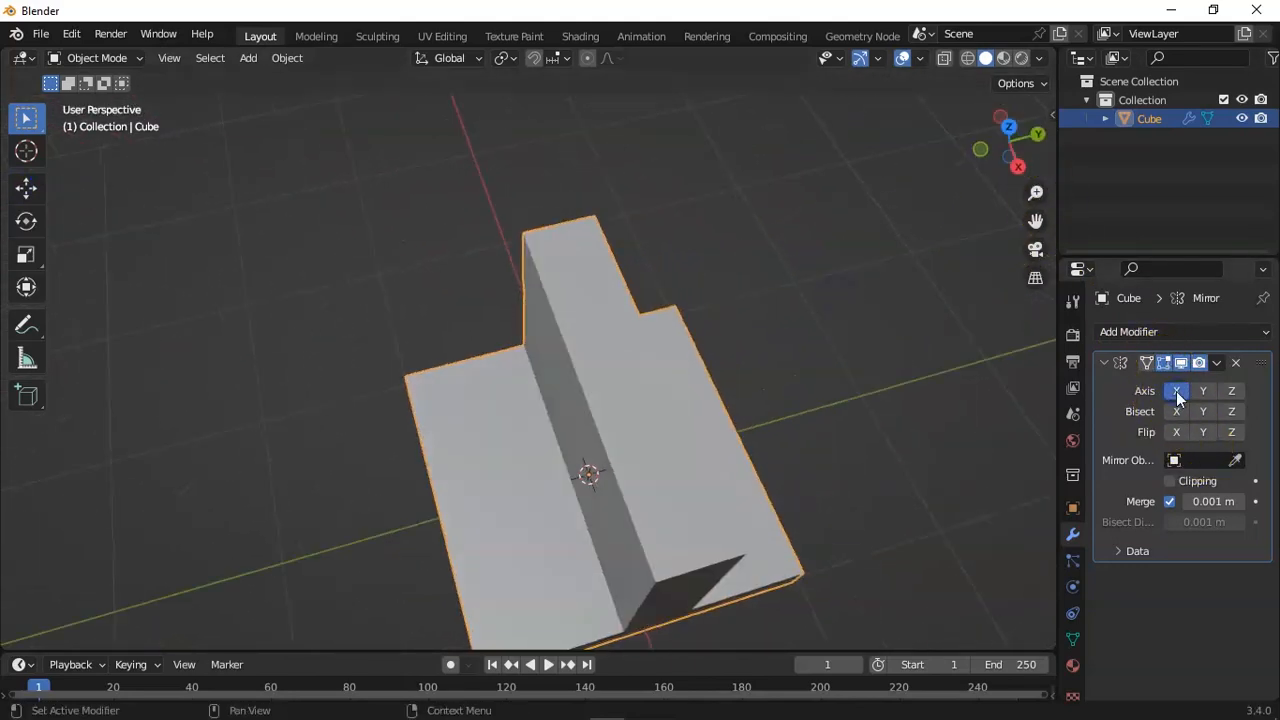
pyautogui.click(1205, 393)
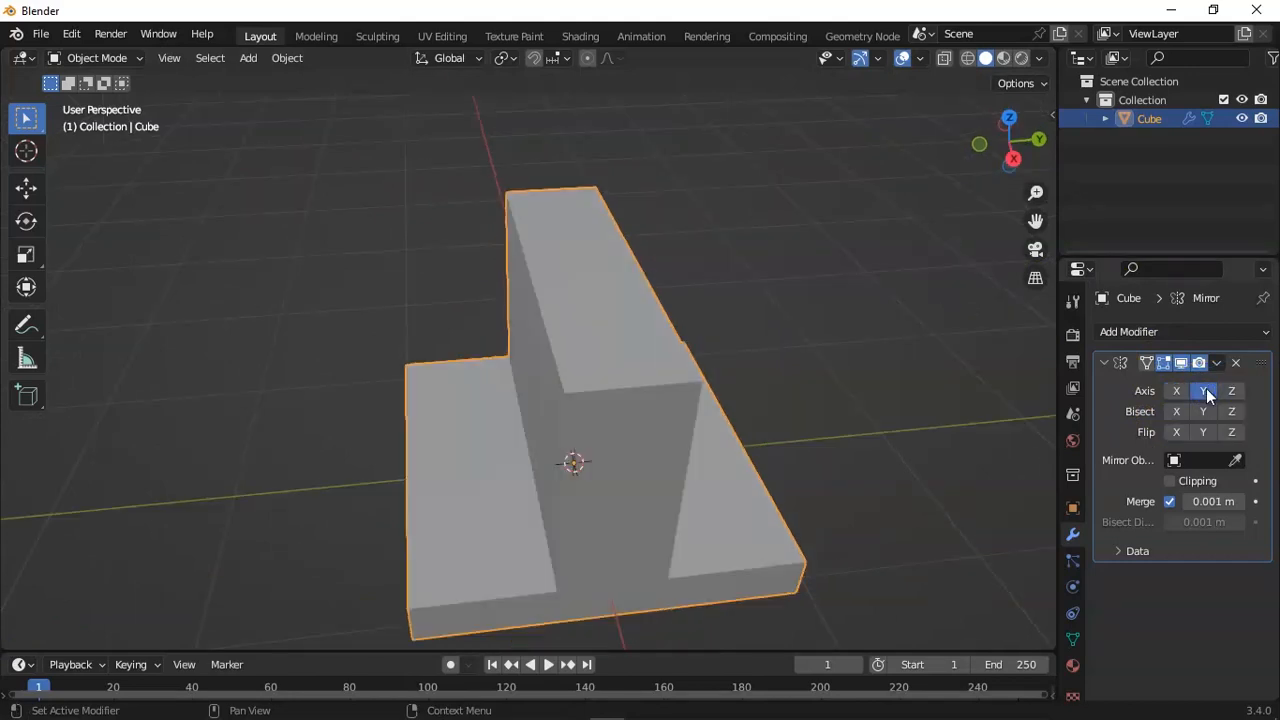
pyautogui.click(1206, 390)
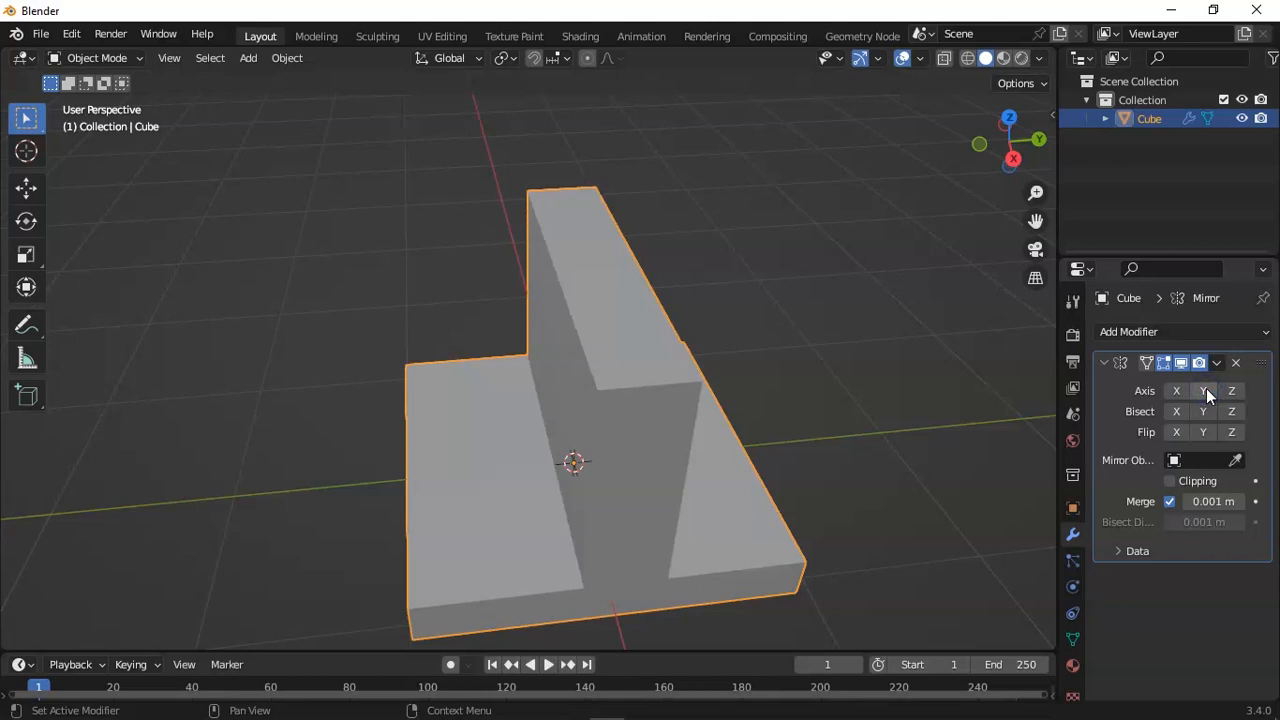
pyautogui.click(1206, 390)
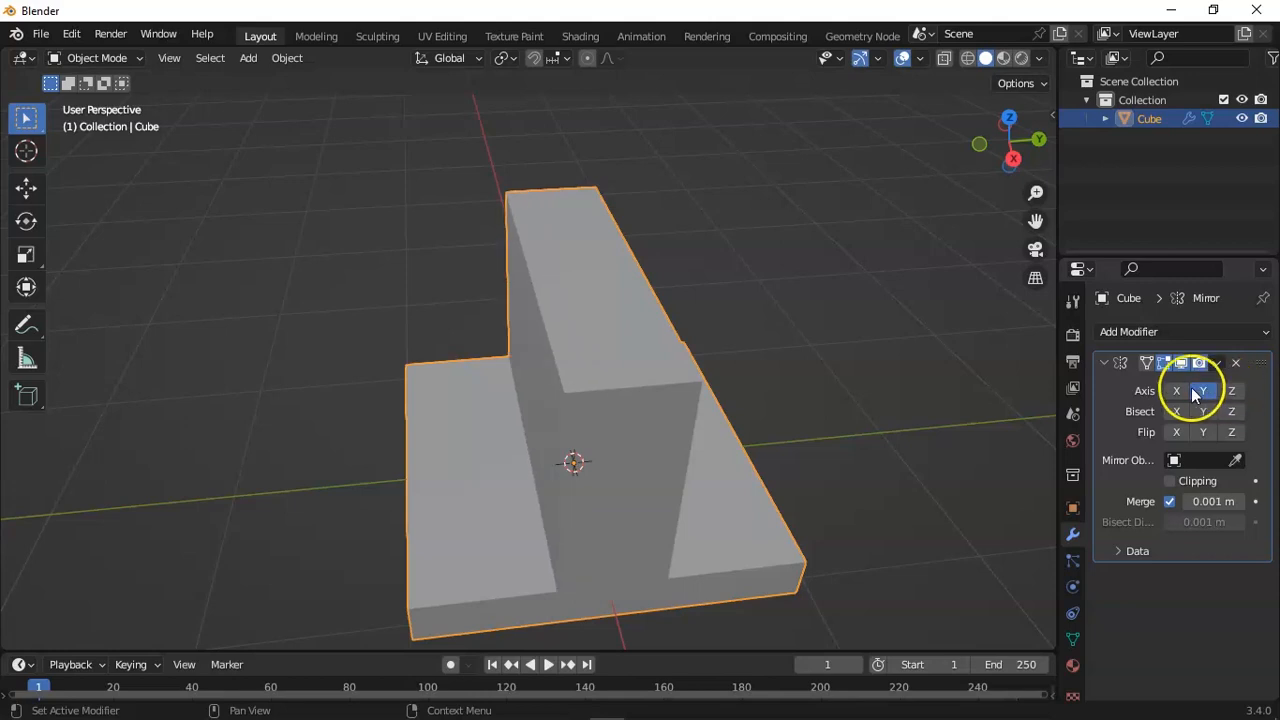
pyautogui.click(1206, 390)
pyautogui.click(1231, 391)
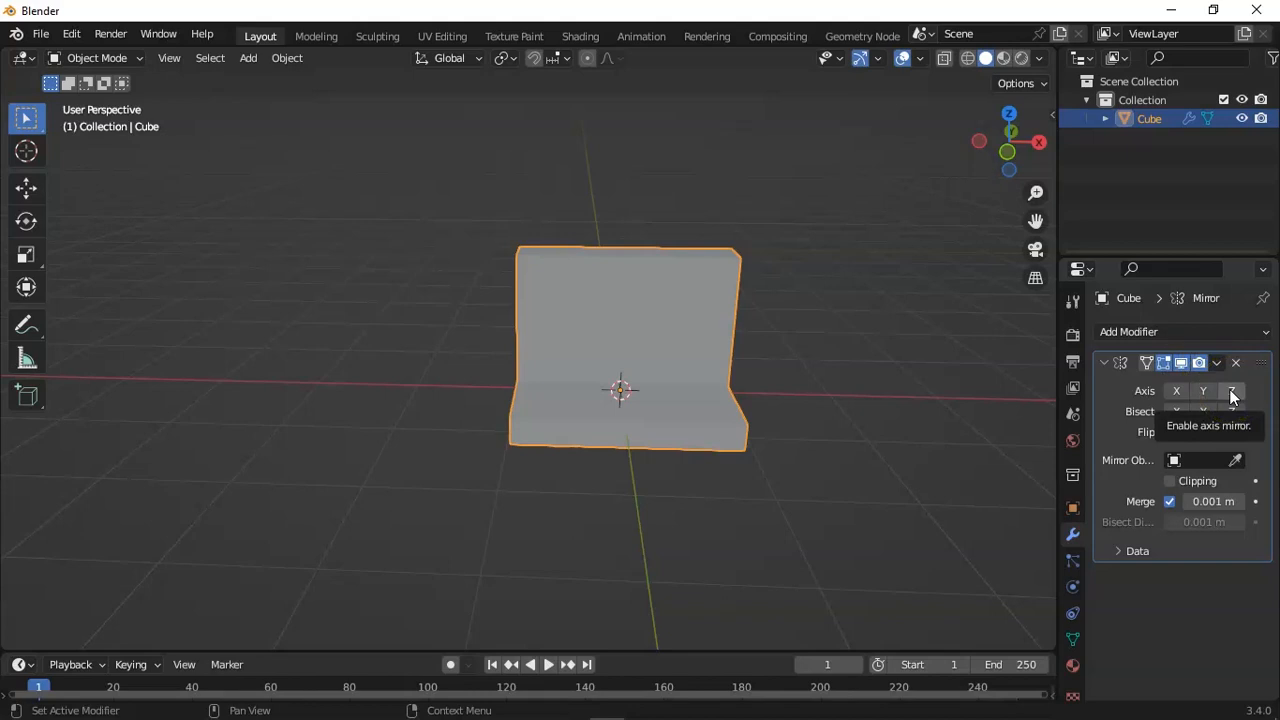
pyautogui.click(1231, 391)
pyautogui.click(1179, 393)
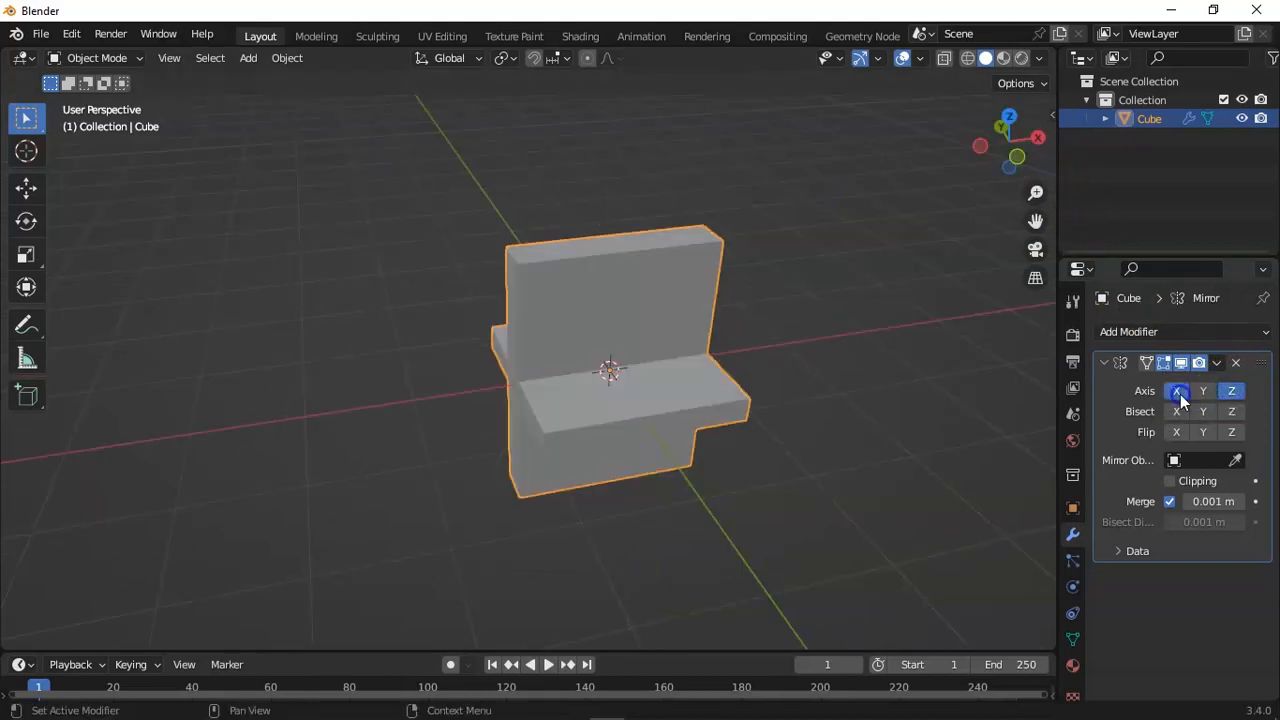
pyautogui.click(1229, 396)
pyautogui.click(1180, 397)
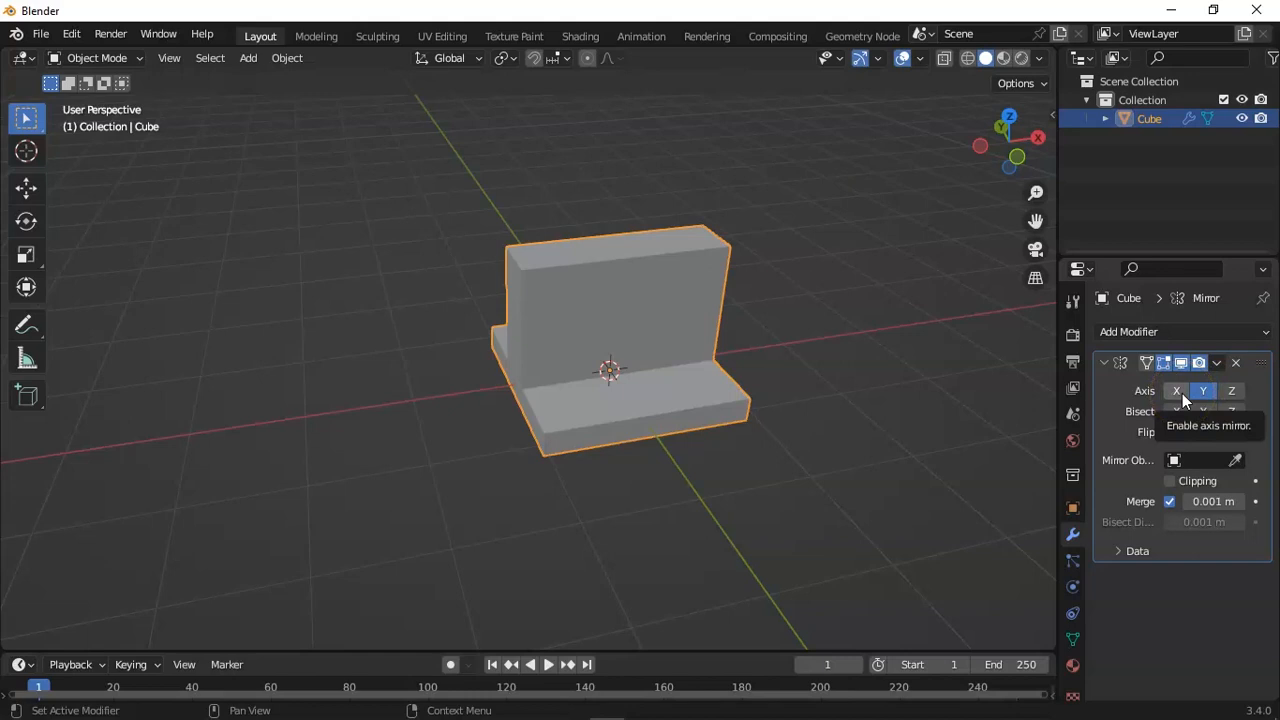
# - Examine the Y-mirrored shape from several angles, including the position of its origin point
pyautogui.moveTo(1012, 148); pyautogui.dragTo(363, 143)
pyautogui.moveTo(1035, 222); pyautogui.dragTo(76, 266)
pyautogui.scroll(1, 745, 341)
pyautogui.scroll(-1, 745, 341)
pyautogui.moveTo(1033, 217); pyautogui.dragTo(618, 368)
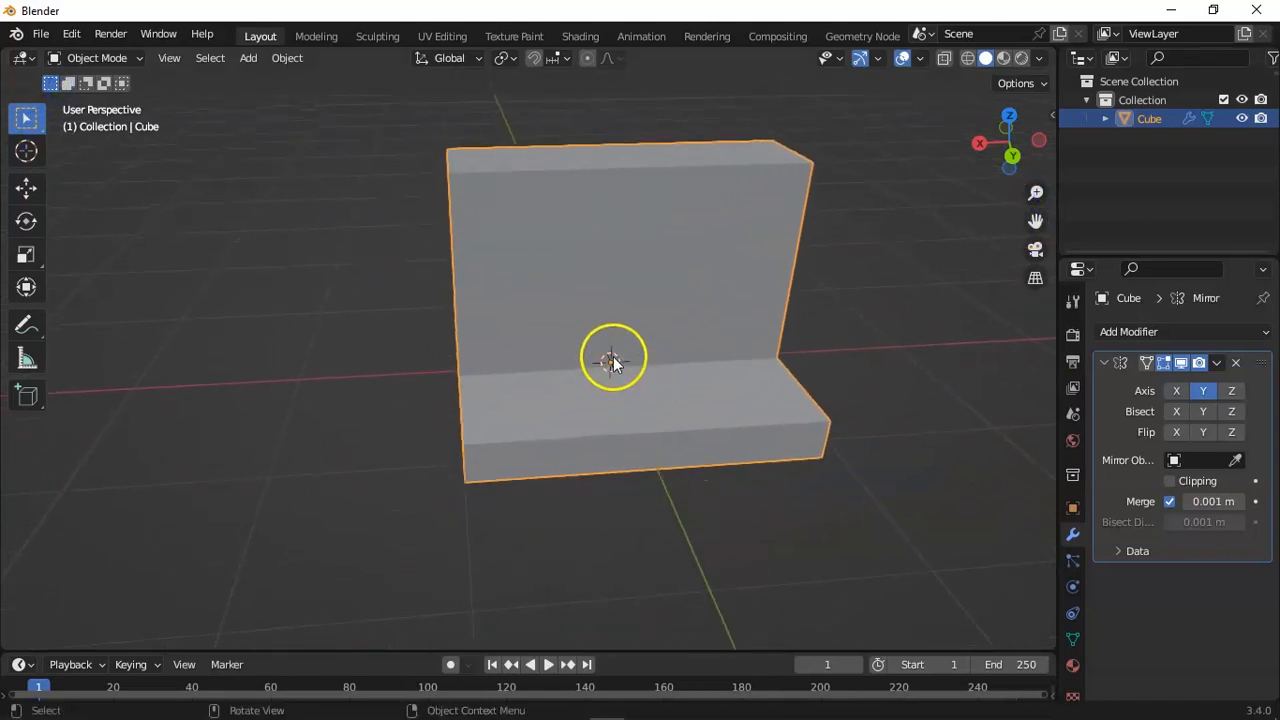
pyautogui.moveTo(609, 360); pyautogui.dragTo(728, 326, button='middle')
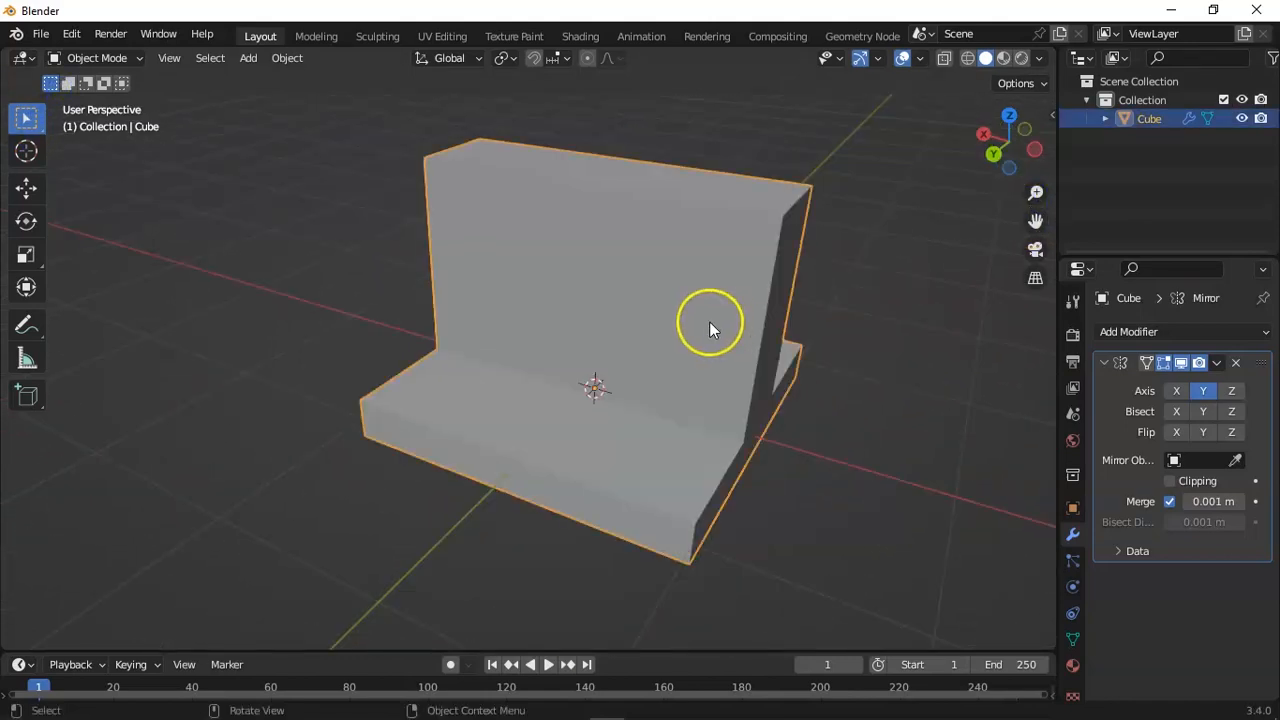
pyautogui.moveTo(1010, 140)
pyautogui.mouseDown()
pyautogui.moveTo(955, 180)
pyautogui.moveTo(1010, 152)
pyautogui.mouseUp()
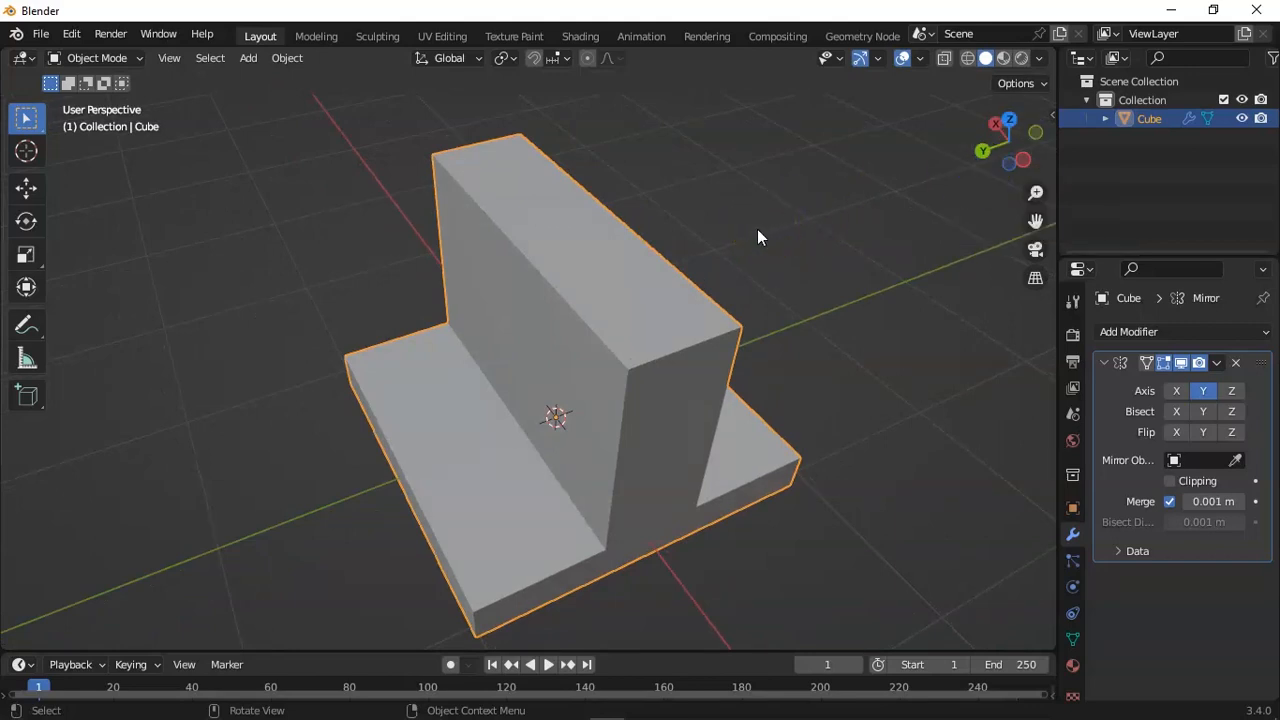
pyautogui.moveTo(983, 149); pyautogui.dragTo(783, 305)
pyautogui.click(596, 400)
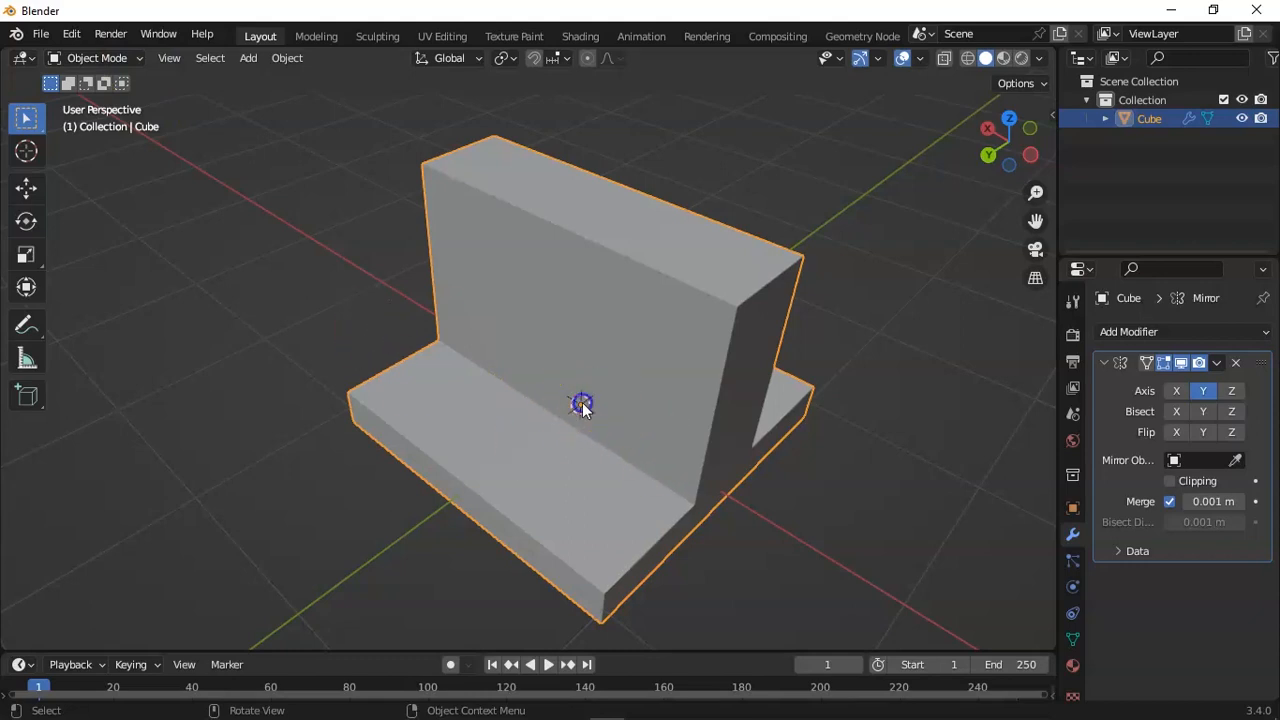
# - In Edit Mode, select the short vertical edge at the base's front corner and snap the 3D cursor to it
pyautogui.click(97, 58)
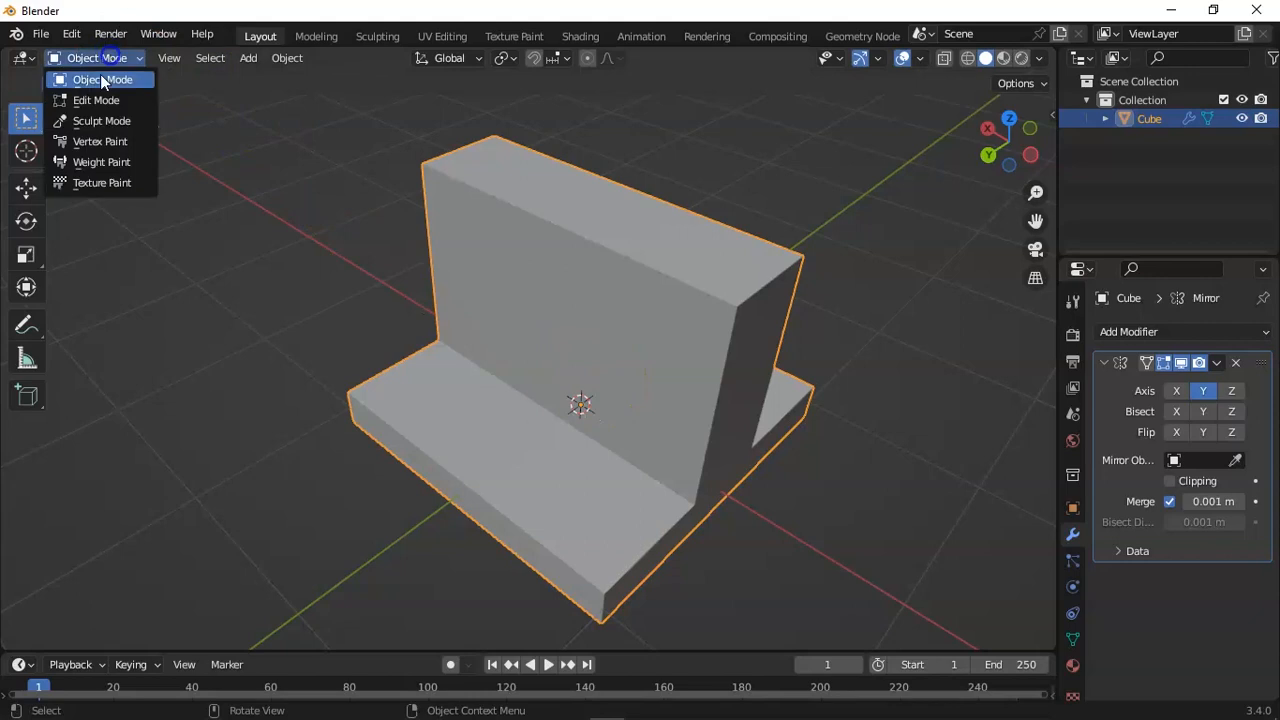
pyautogui.click(100, 100)
pyautogui.moveTo(1008, 140); pyautogui.dragTo(1022, 136)
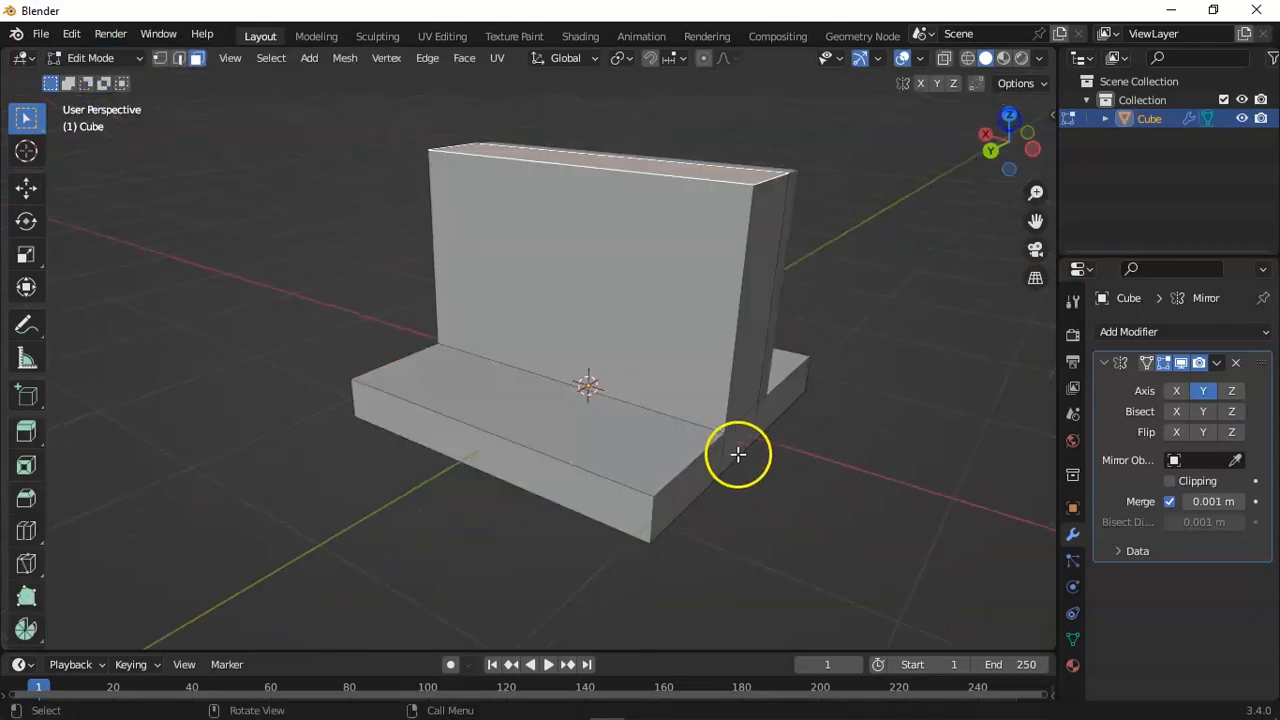
pyautogui.click(663, 511)
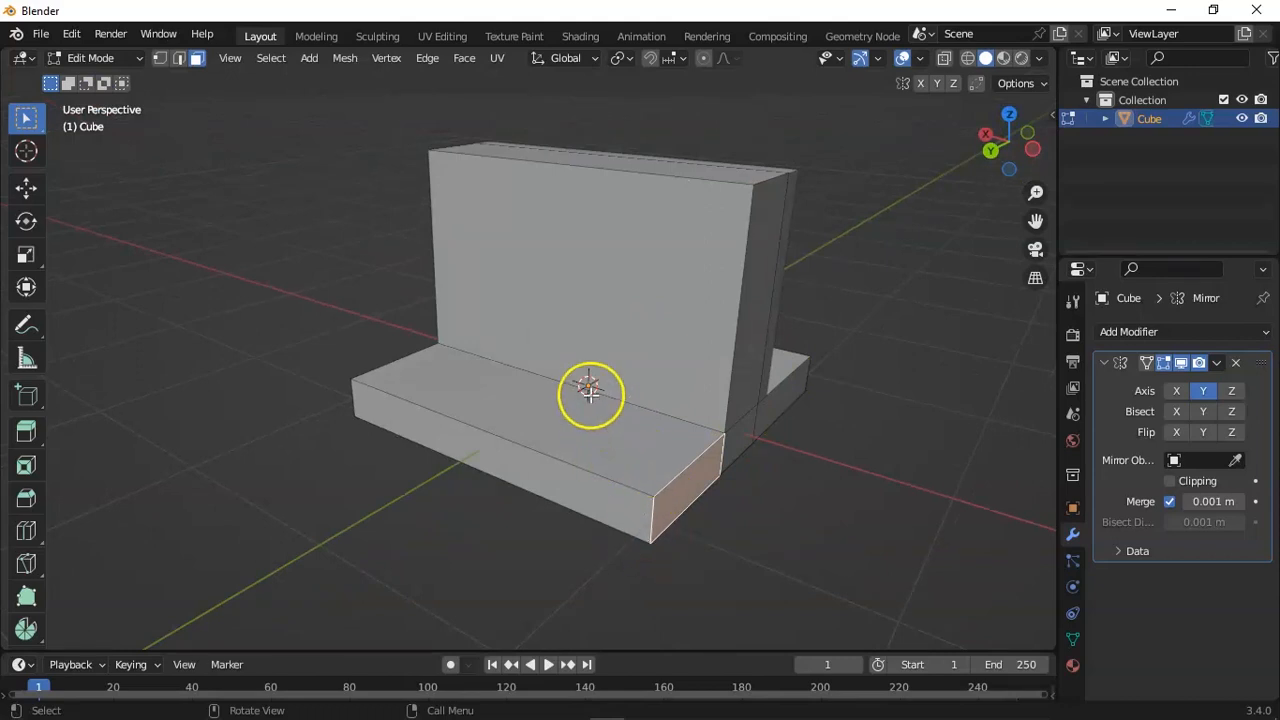
pyautogui.press('2')
pyautogui.click(651, 521)
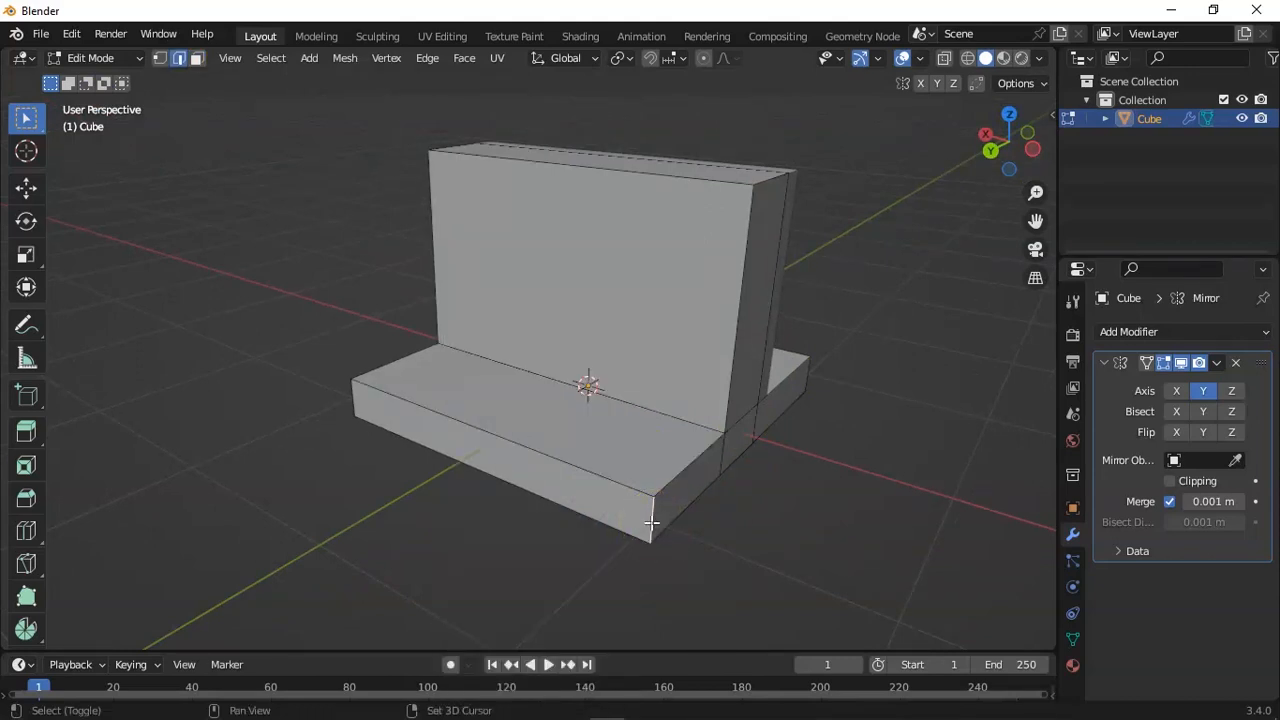
pyautogui.hotkey('shift', 's')
pyautogui.click(648, 628)
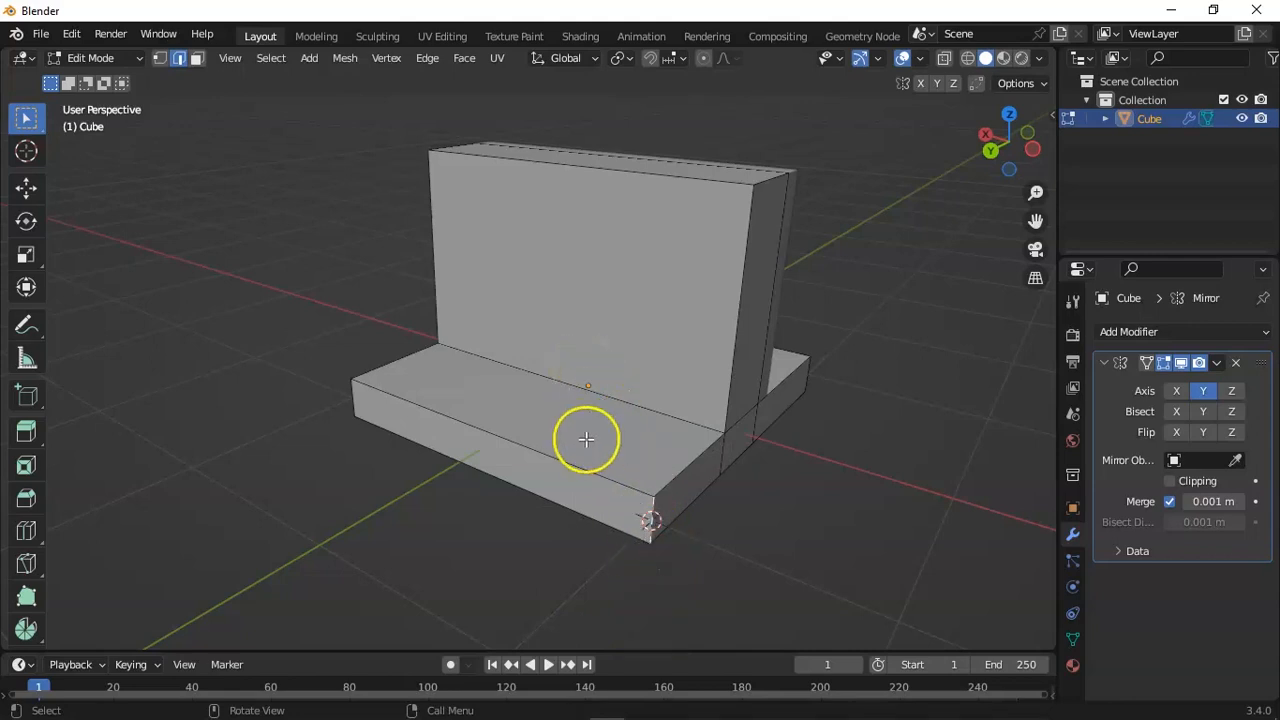
# - Return to Object Mode and set the object's origin to the 3D cursor
pyautogui.click(125, 58)
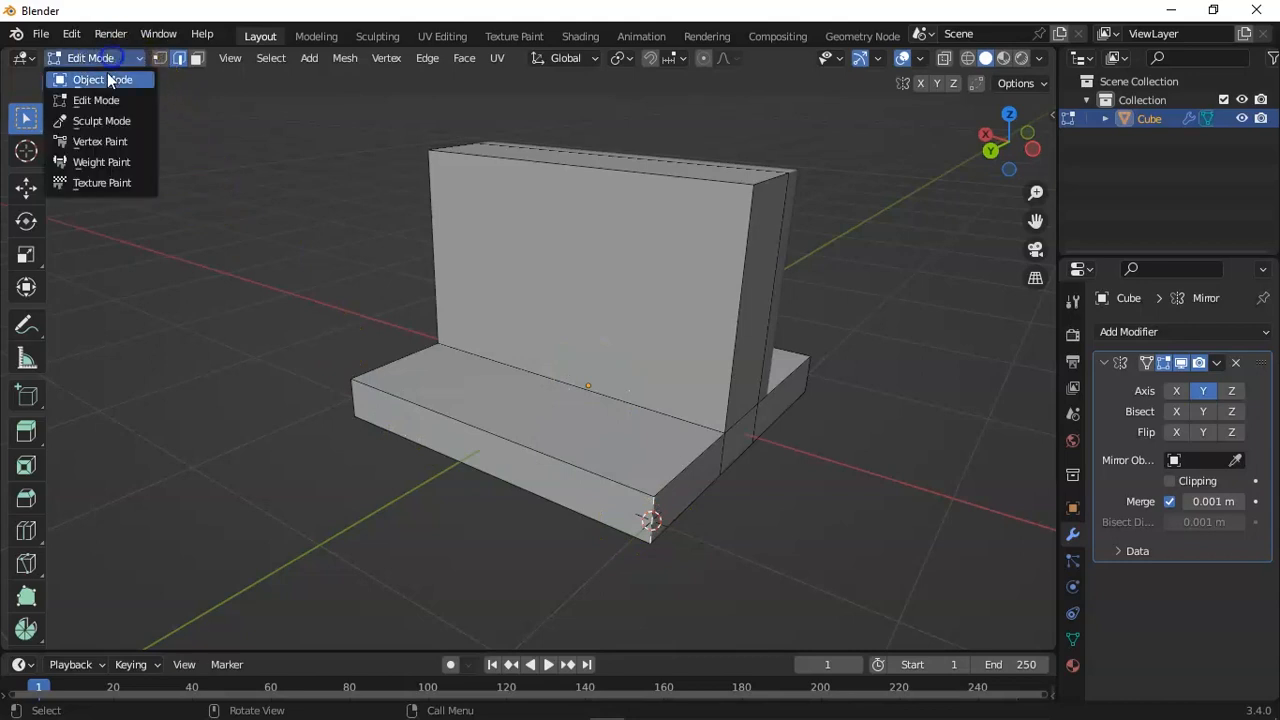
pyautogui.click(107, 76)
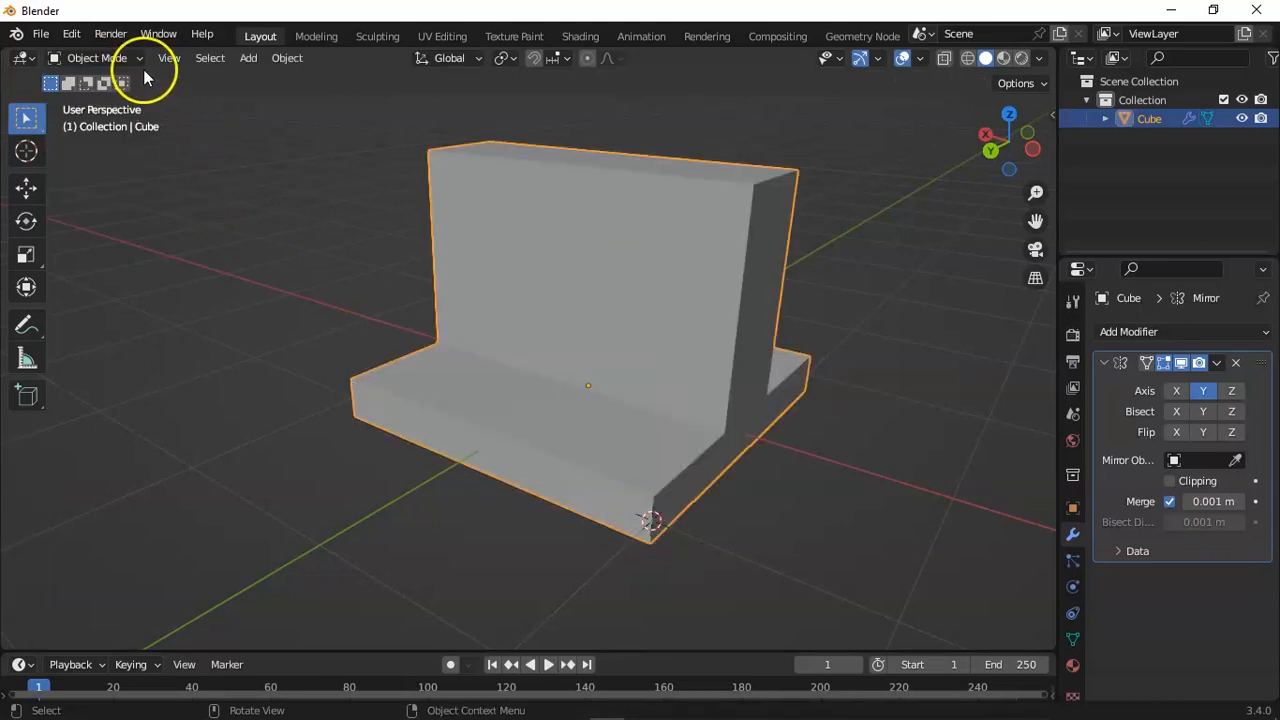
pyautogui.rightClick(477, 175)
pyautogui.moveTo(482, 264)
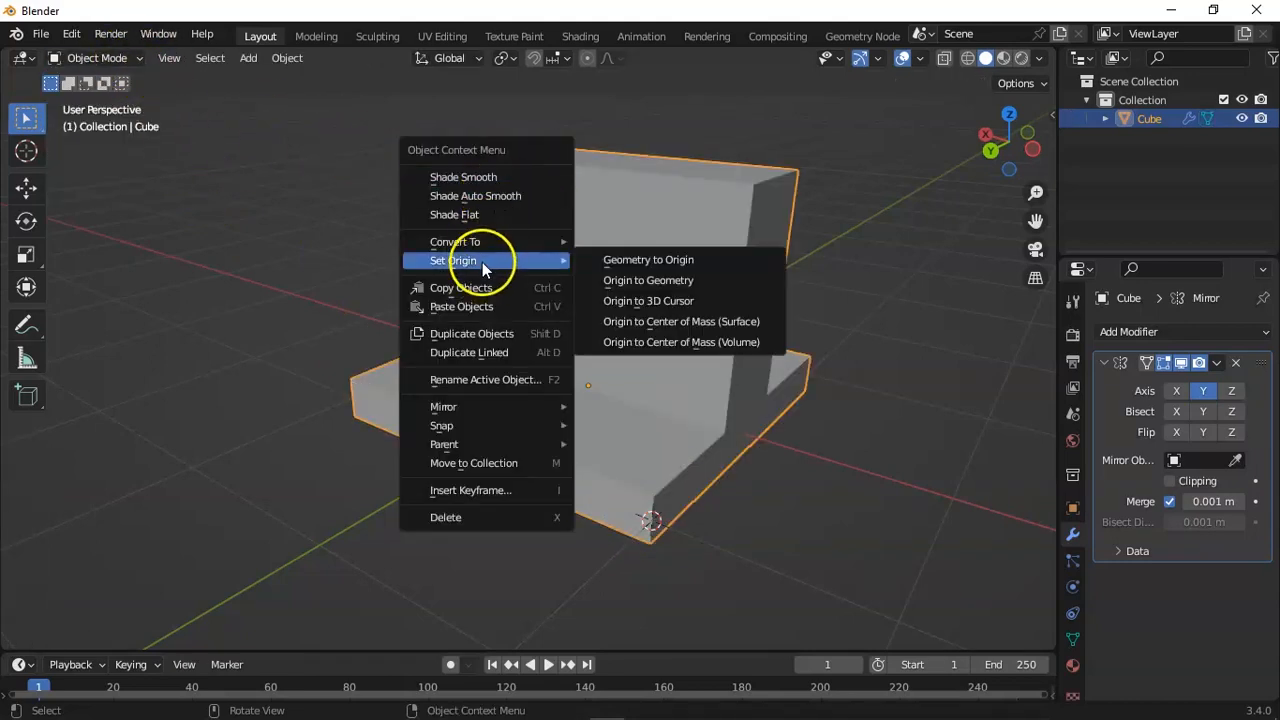
pyautogui.click(623, 300)
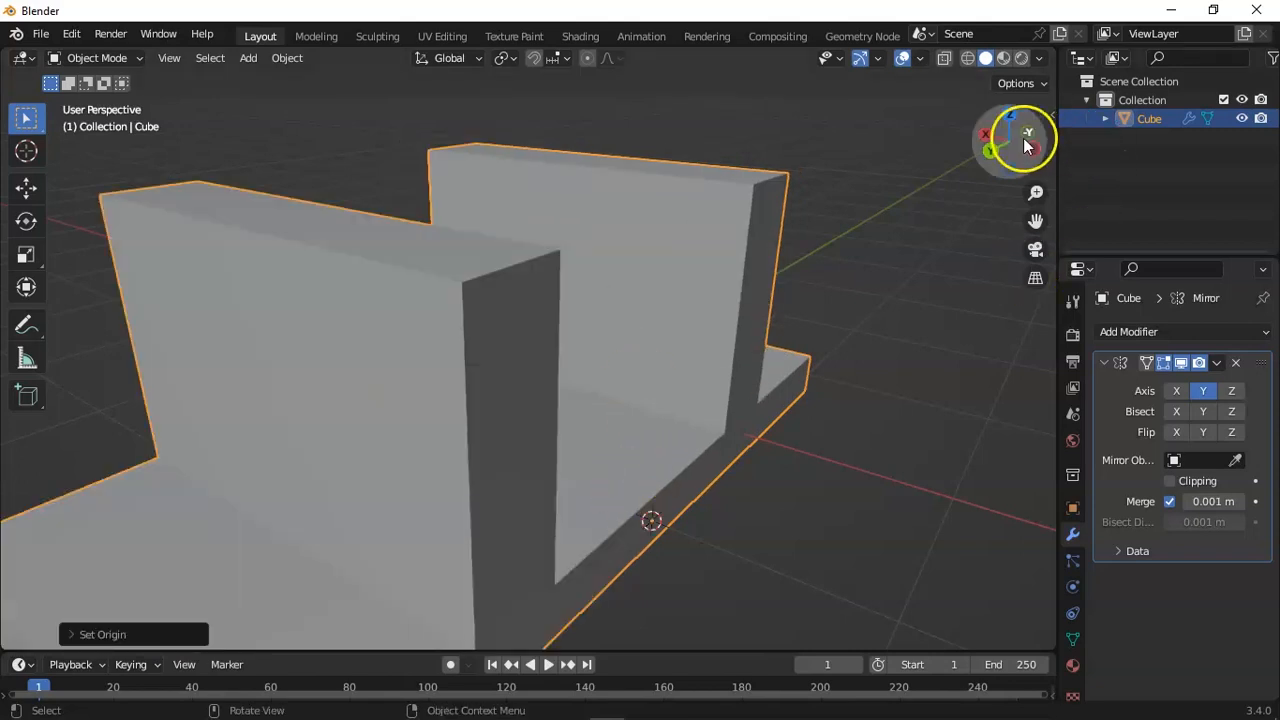
# - Turn off the Mirror modifier's Y axis and toggle its X axis to try mirroring about the new origin
pyautogui.moveTo(1023, 138); pyautogui.dragTo(1035, 215)
pyautogui.moveTo(1006, 157); pyautogui.dragTo(986, 255)
pyautogui.click(1209, 392)
pyautogui.click(1175, 392)
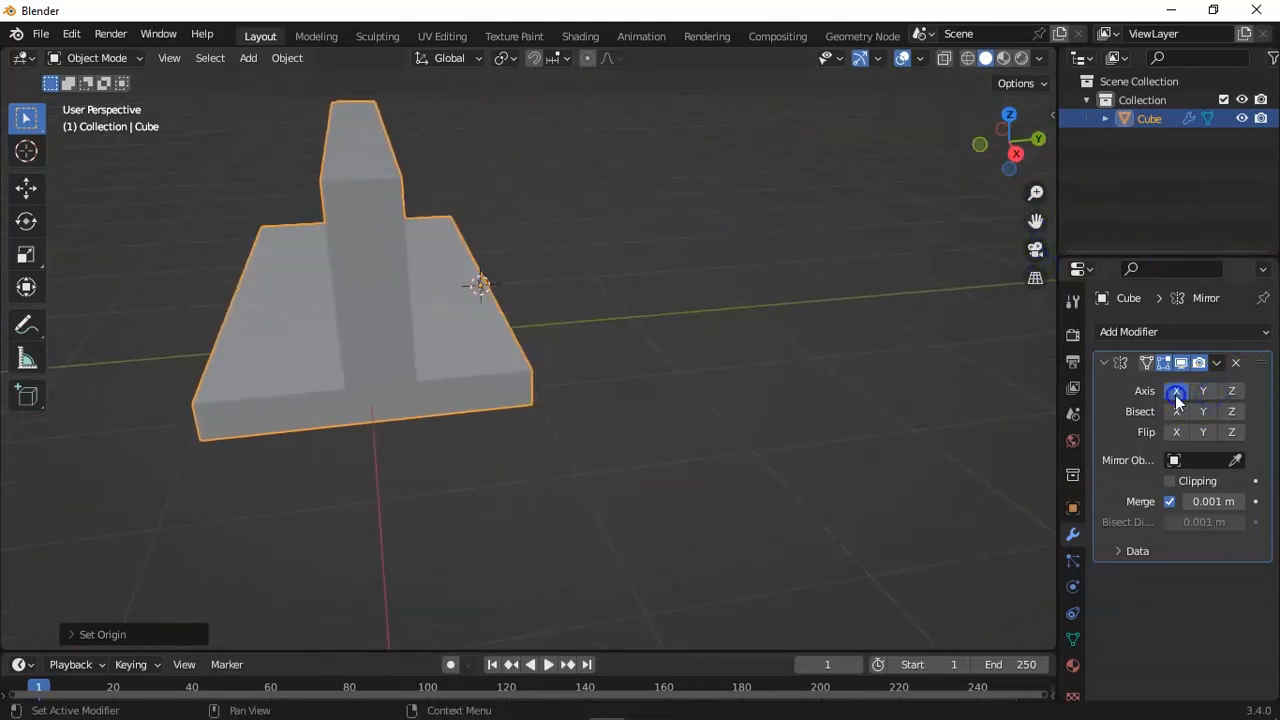
# - Examine the X-mirrored shape from several angles and turn on the Mirror modifier's Z axis as well
pyautogui.moveTo(1008, 150); pyautogui.dragTo(1020, 190)
pyautogui.moveTo(48, 144); pyautogui.dragTo(52, 147)
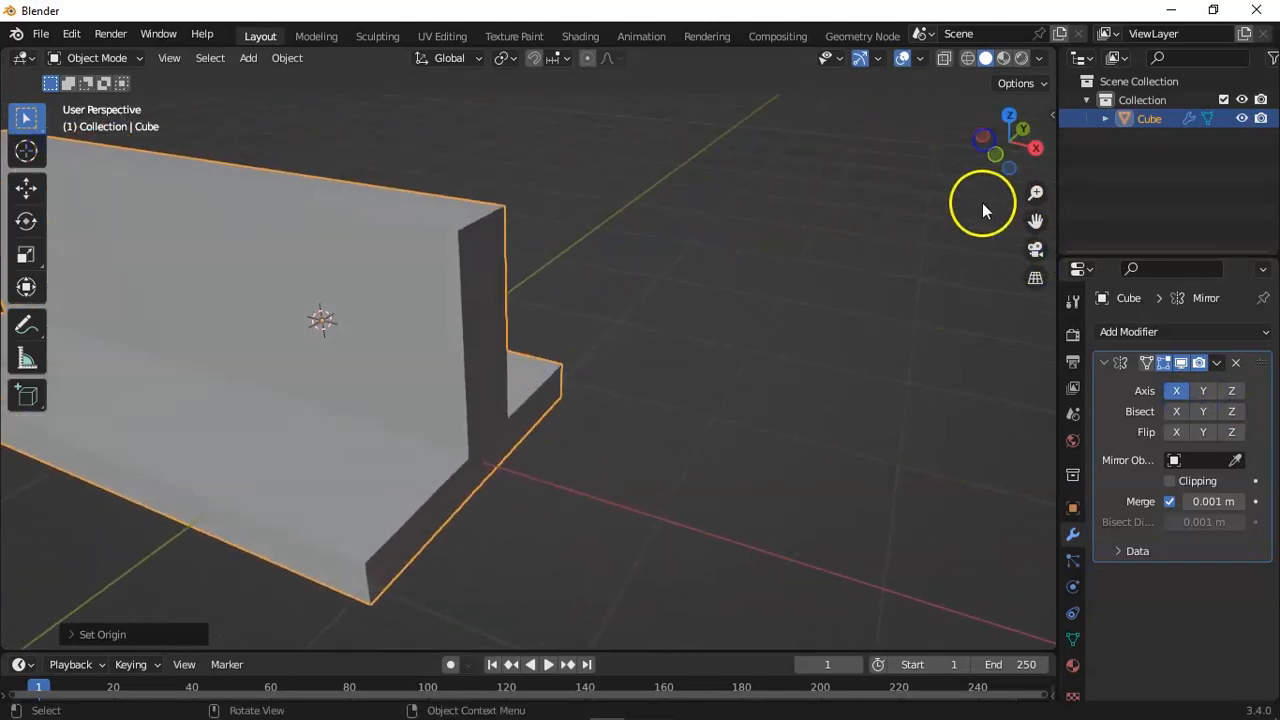
pyautogui.moveTo(1036, 221); pyautogui.dragTo(190, 251)
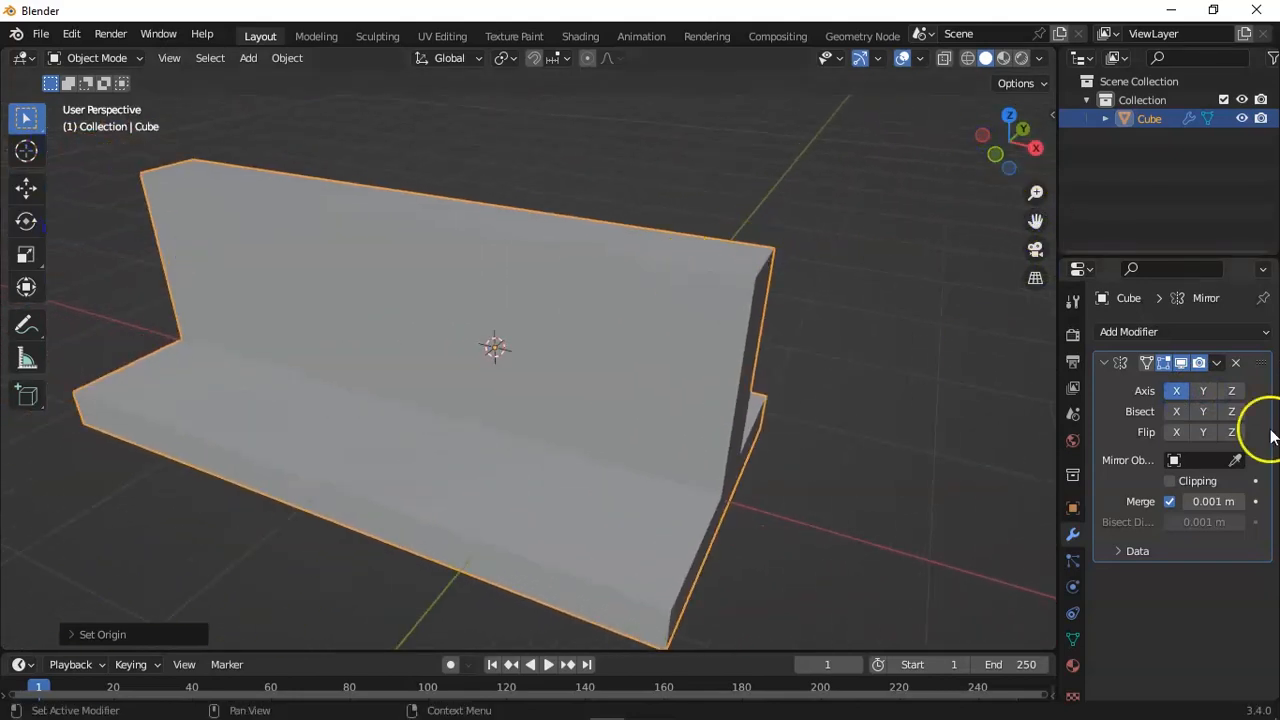
pyautogui.click(1231, 391)
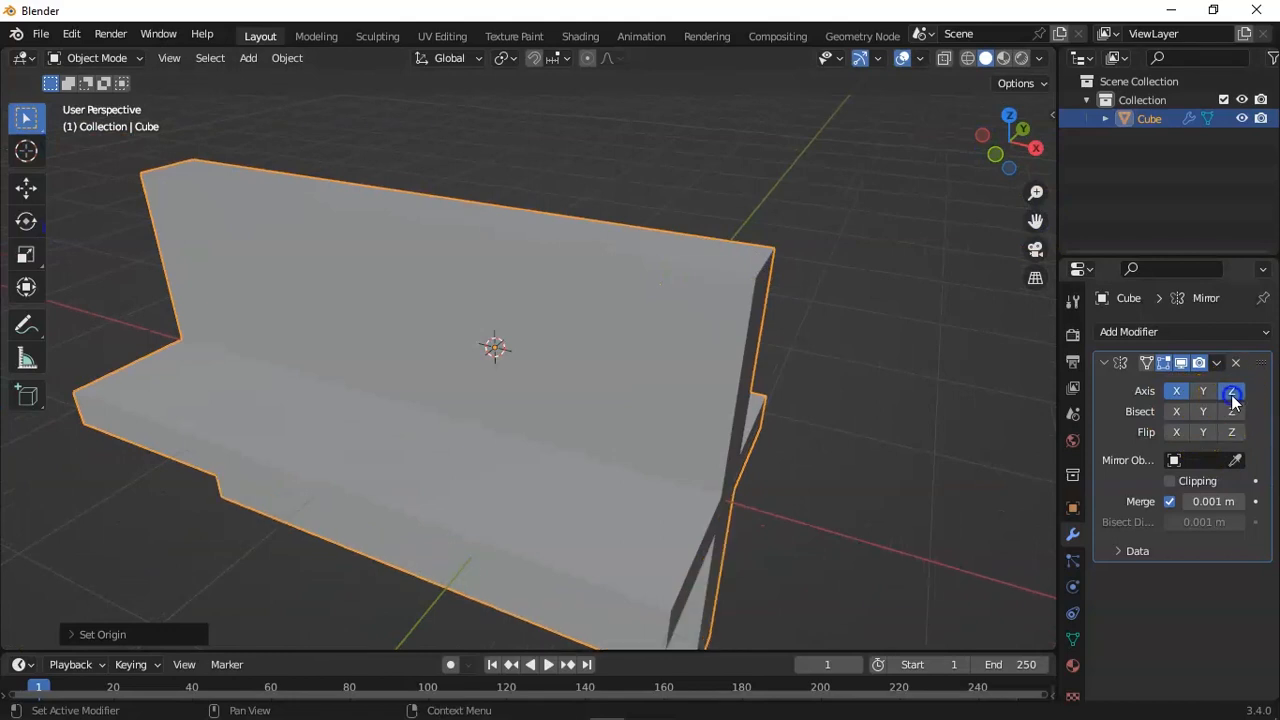
pyautogui.moveTo(1010, 164); pyautogui.dragTo(1036, 221)
# - Turn off the Mirror modifier's X and Z axes and toggle Y on and off, leaving no mirror axis active
pyautogui.click(1176, 393)
pyautogui.click(1203, 392)
pyautogui.click(1203, 393)
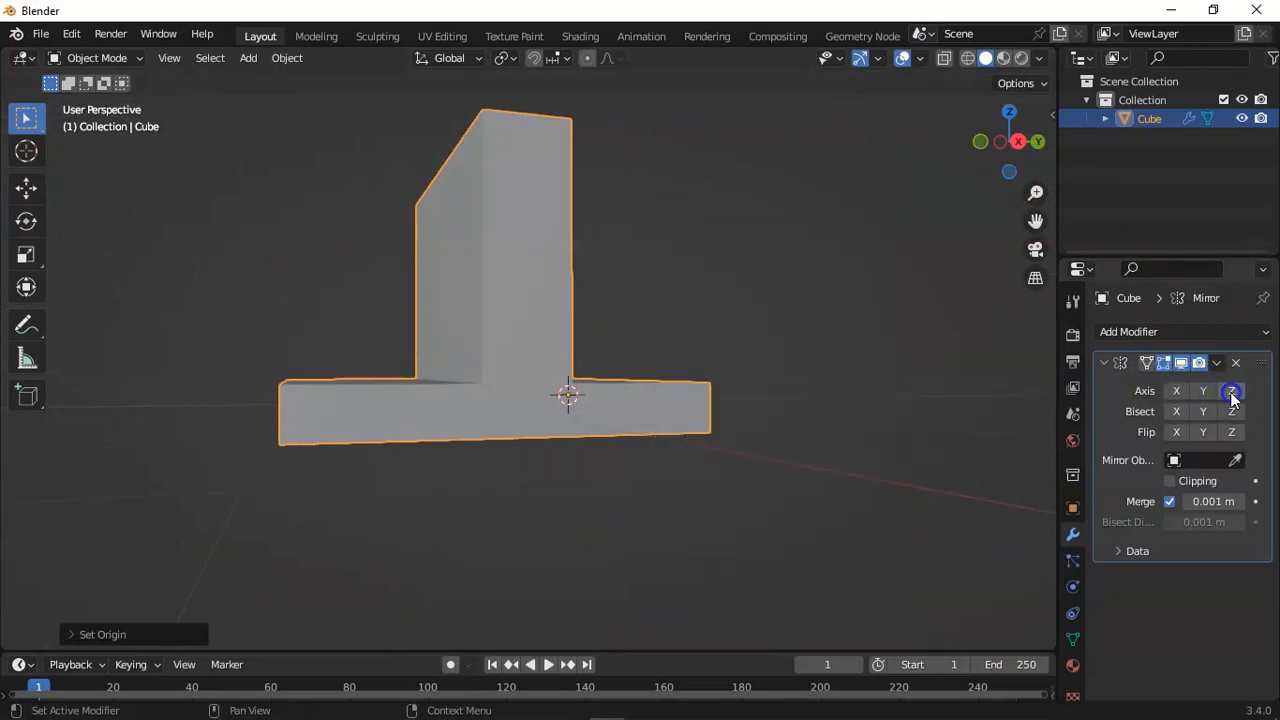
pyautogui.moveTo(1003, 154); pyautogui.dragTo(357, 220)
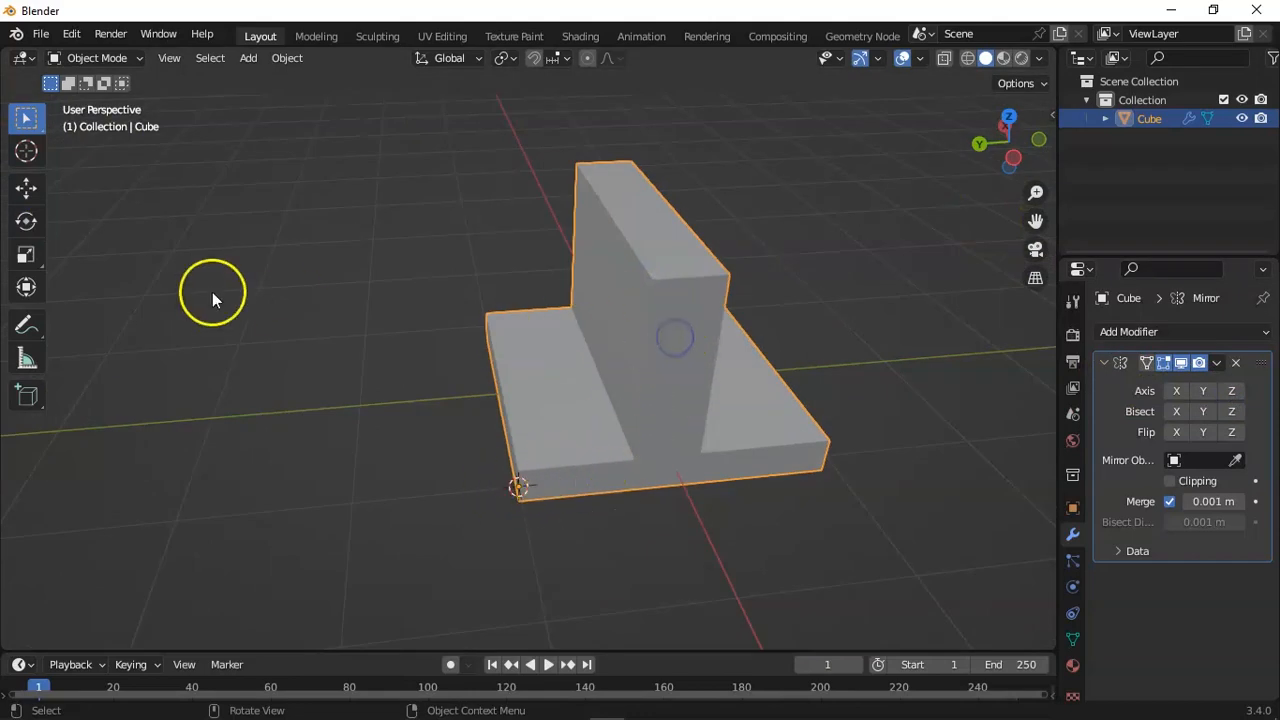
# - Activate the Move tool, try moving the object along the Y axis, and undo that move
pyautogui.click(28, 186)
pyautogui.moveTo(448, 492); pyautogui.dragTo(523, 488)
pyautogui.rightClick(521, 487)
pyautogui.hotkey('ctrl', 'z')
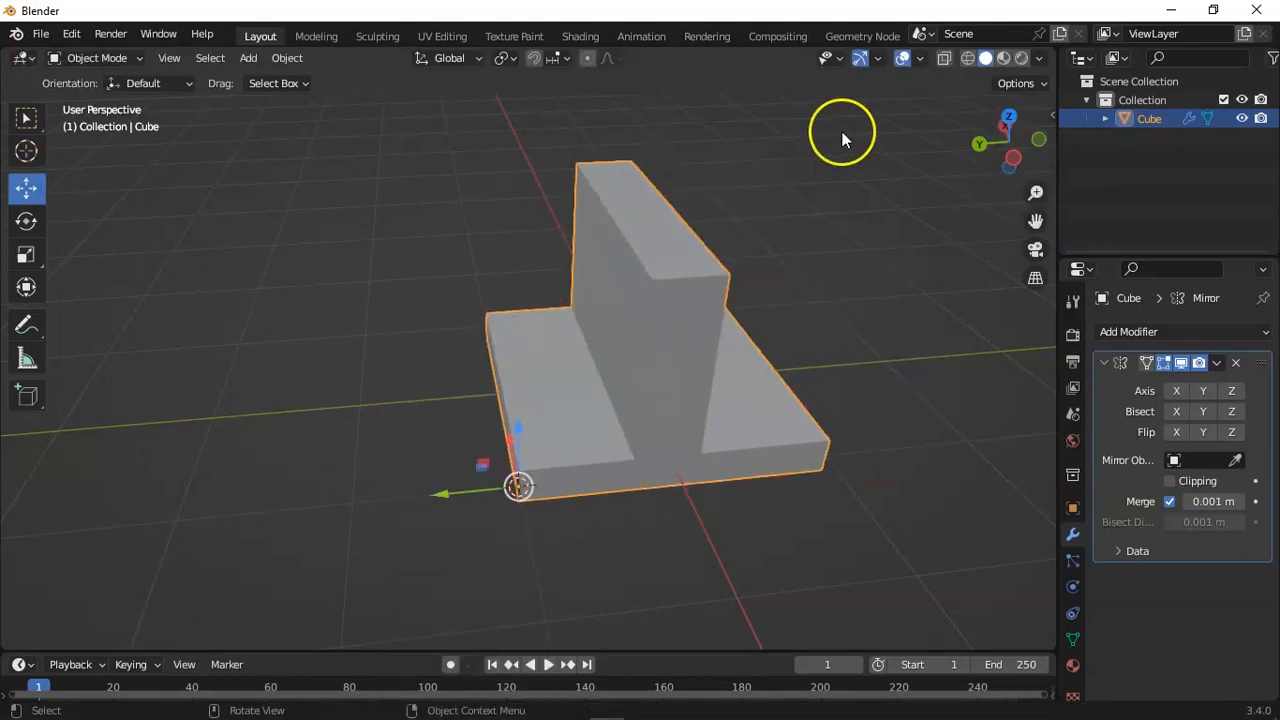
# - Restrict transforms to origins only and move the object's origin away from the base's corner along the Y and X axes
pyautogui.click(1012, 83)
pyautogui.click(1011, 138)
pyautogui.moveTo(424, 497); pyautogui.dragTo(506, 428)
pyautogui.moveTo(621, 429); pyautogui.dragTo(303, 234, button='middle')
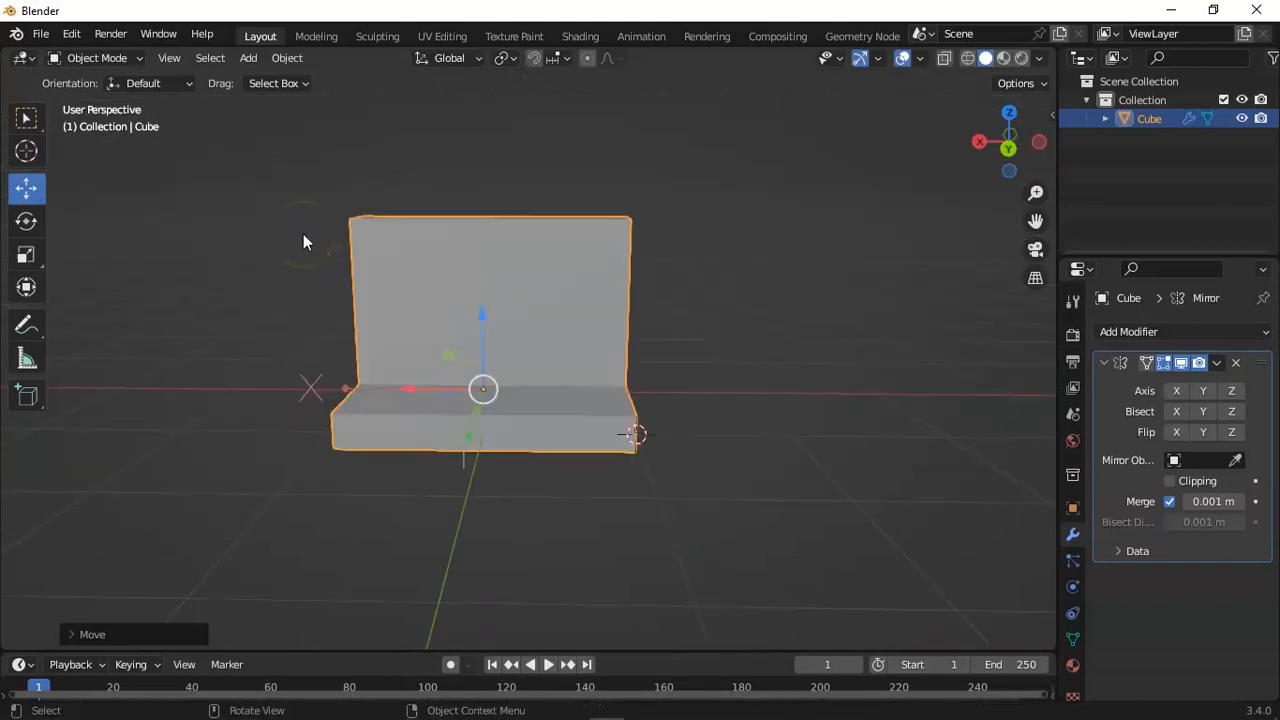
pyautogui.moveTo(414, 387); pyautogui.dragTo(337, 383)
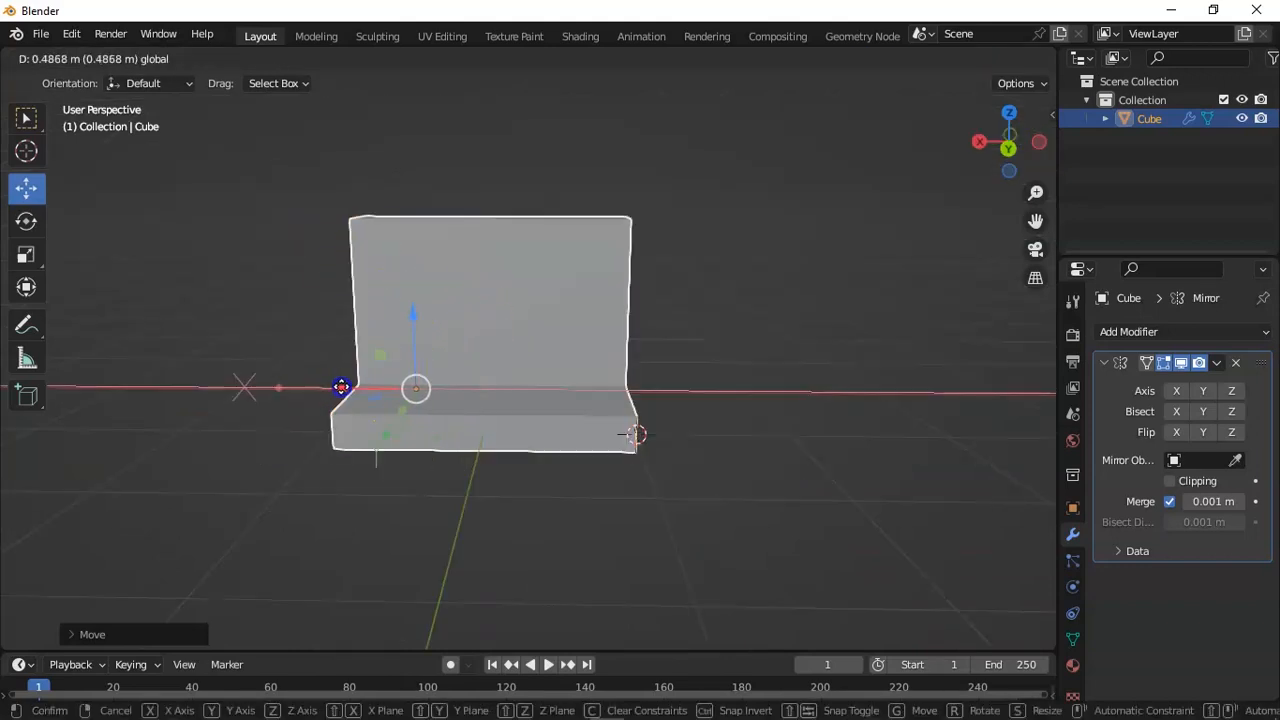
# - Turn on snapping in increments and move the origin along the X axis
pyautogui.moveTo(337, 383); pyautogui.dragTo(502, 434, button='middle')
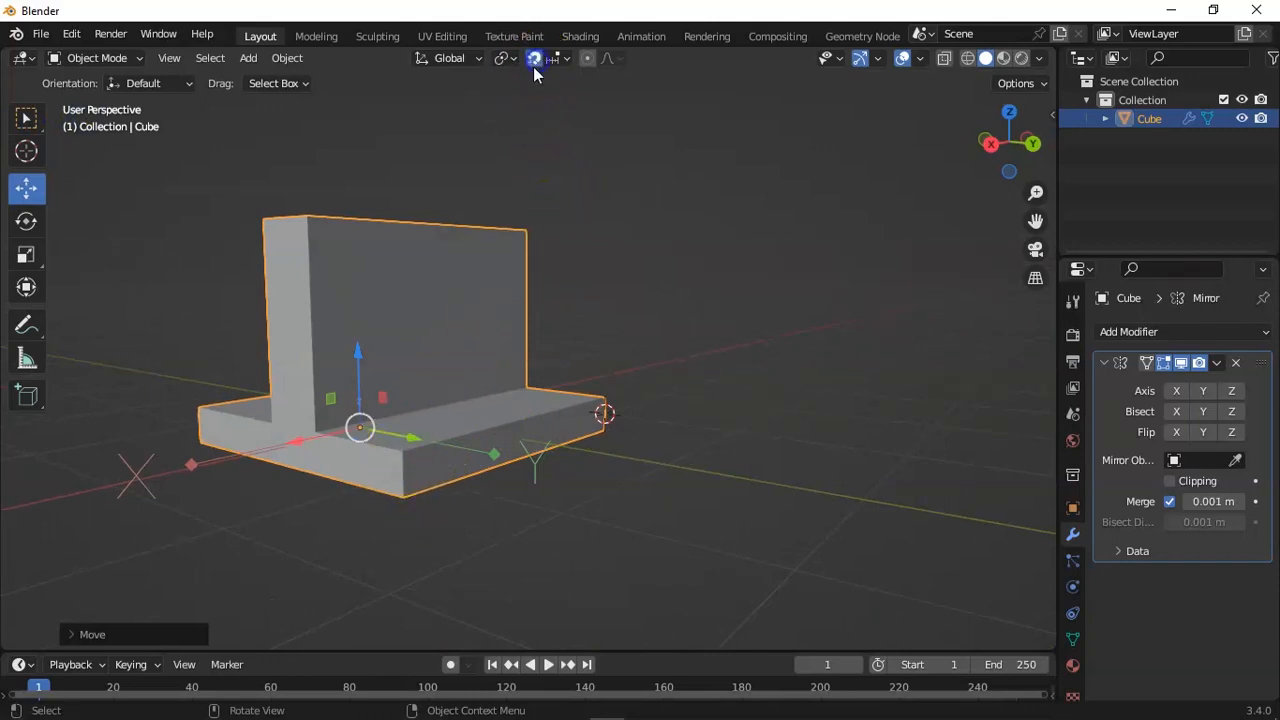
pyautogui.moveTo(308, 442); pyautogui.dragTo(334, 438)
pyautogui.moveTo(969, 119); pyautogui.dragTo(975, 135)
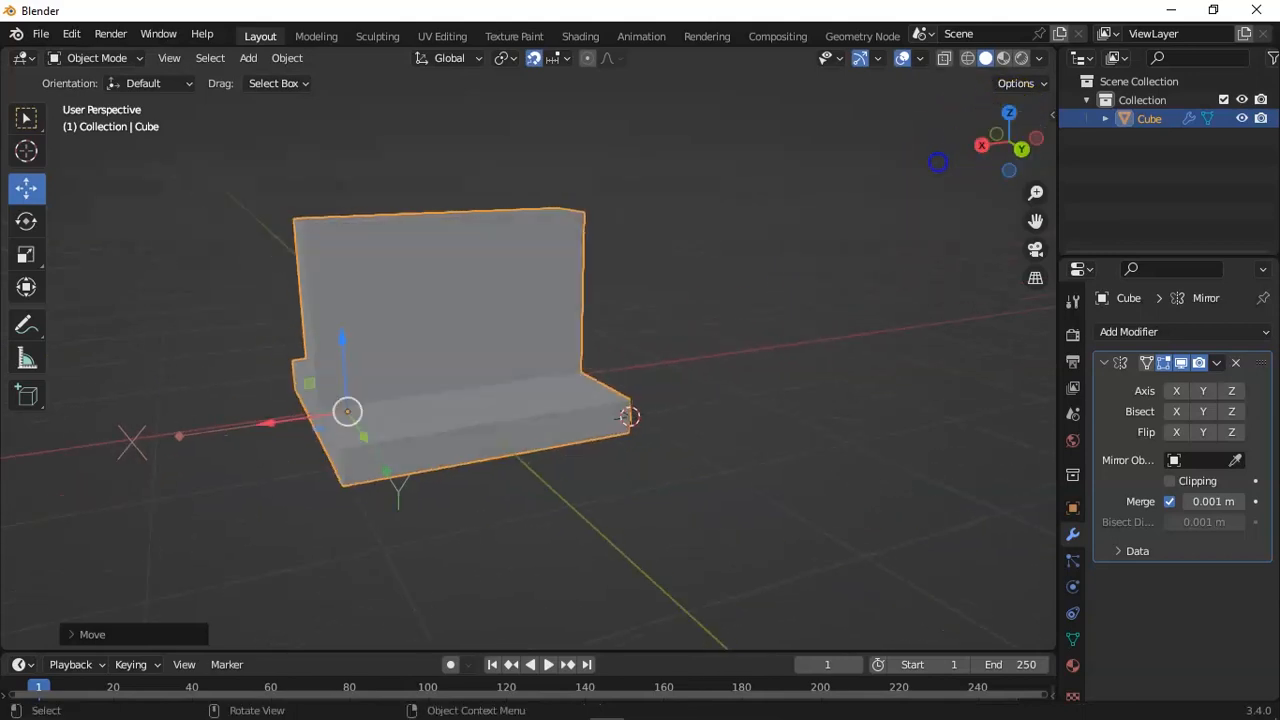
# - Set the snap target to Vertex and move the origin close to the base's lower front corner
pyautogui.click(555, 60)
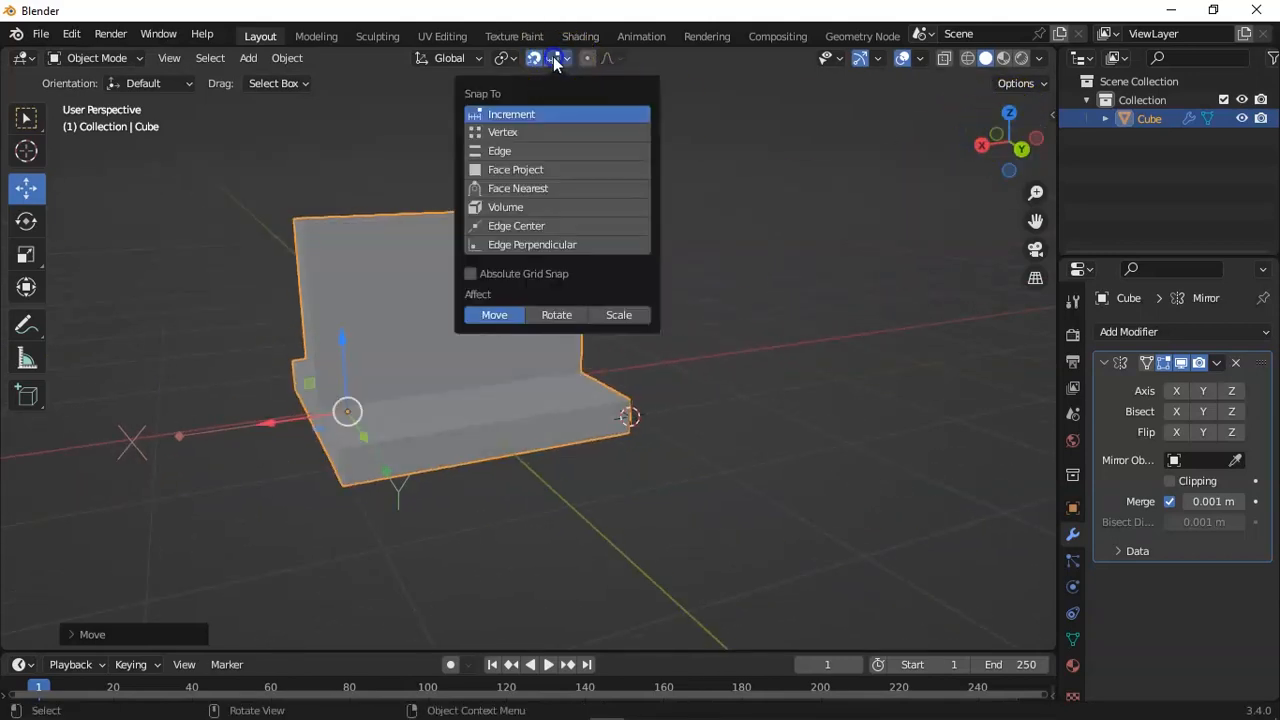
pyautogui.click(529, 132)
pyautogui.moveTo(269, 418); pyautogui.dragTo(399, 498)
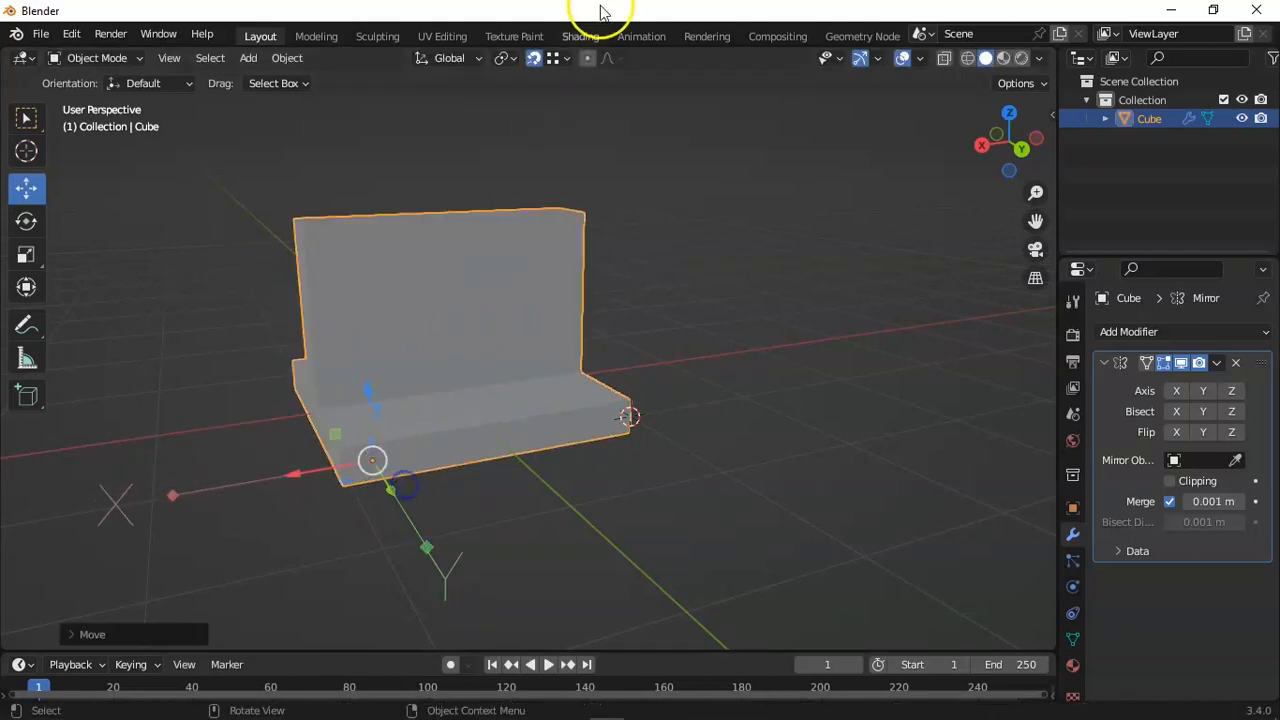
# - Set the snap target to Edge Center and snap the origin to the midpoint of the base's long side edge
pyautogui.click(565, 58)
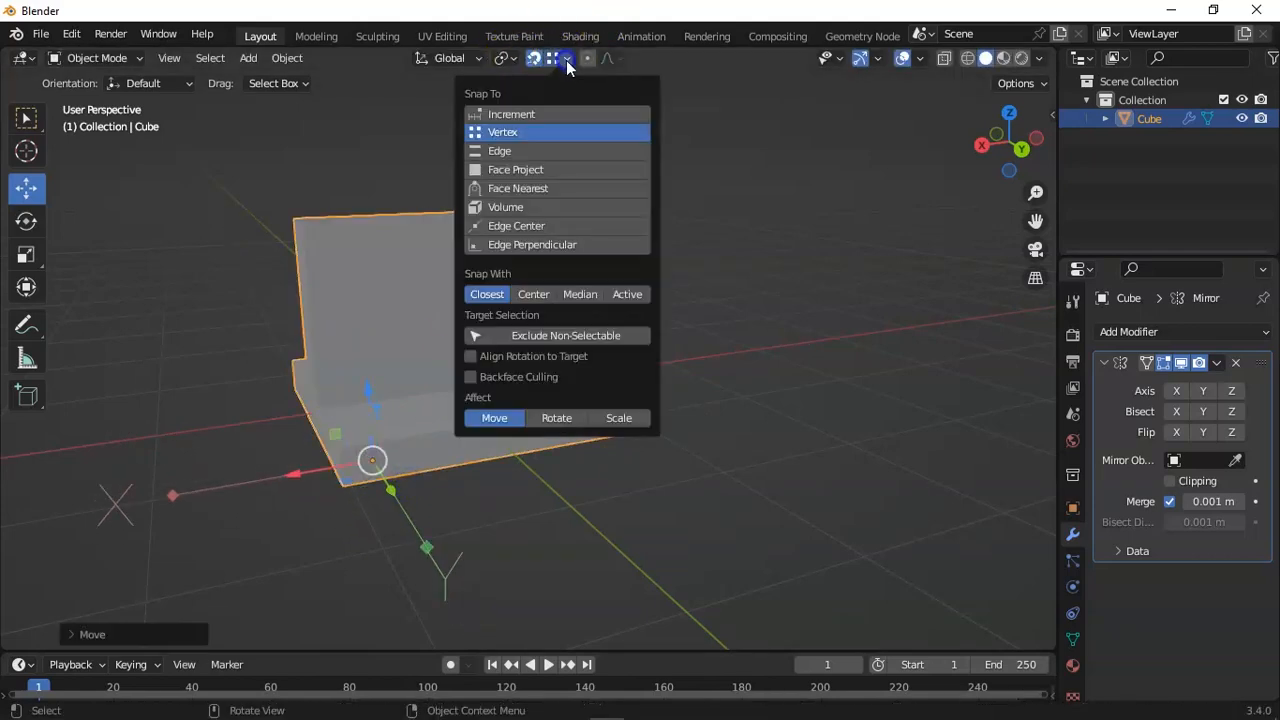
pyautogui.click(528, 228)
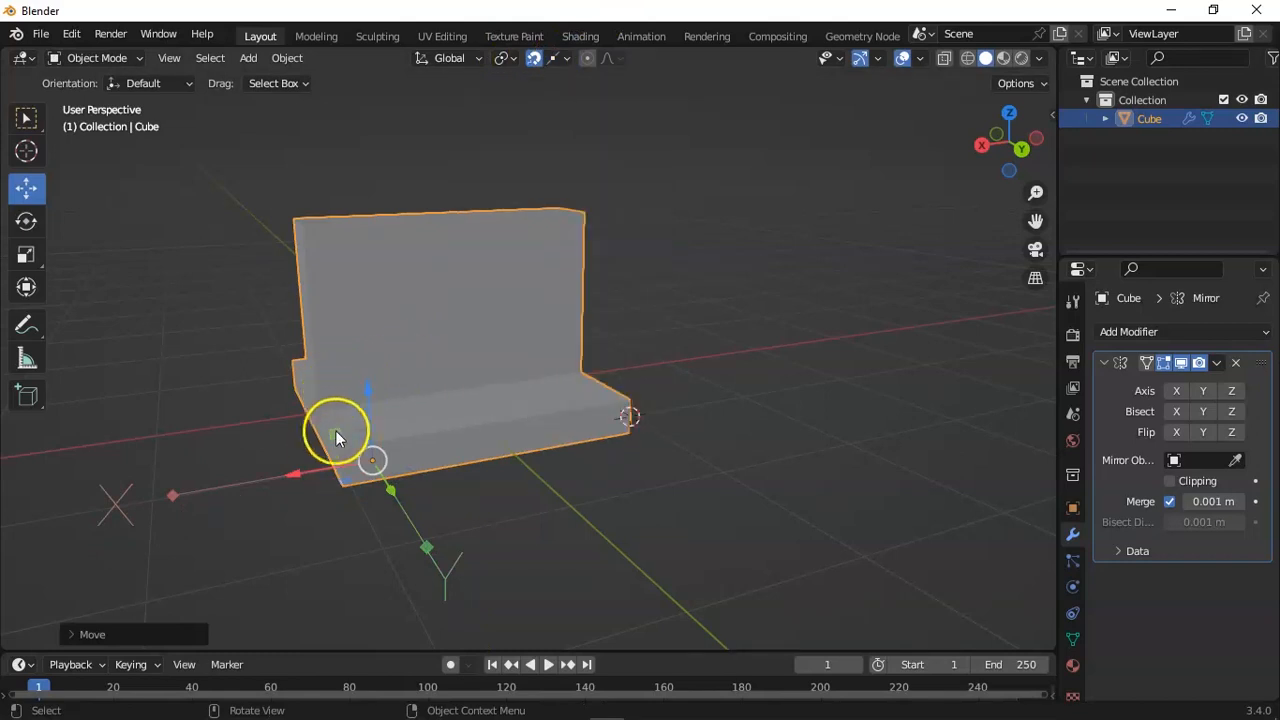
pyautogui.moveTo(315, 464); pyautogui.dragTo(556, 441)
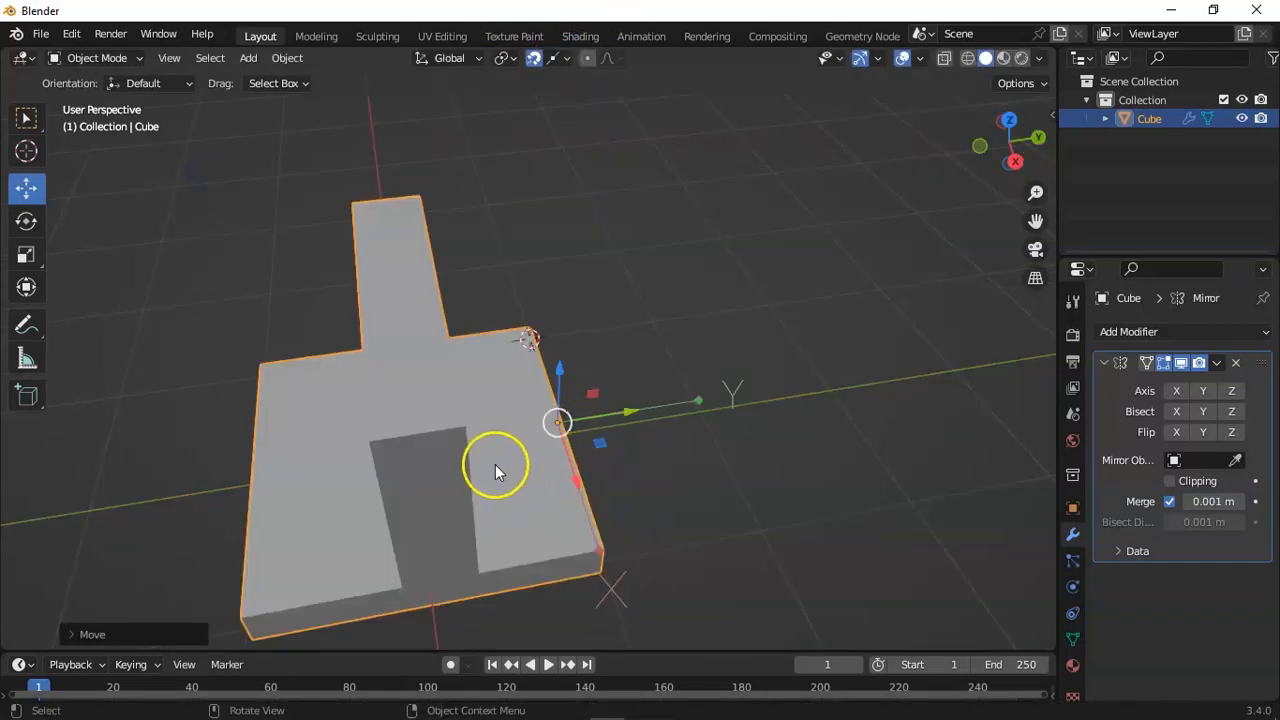